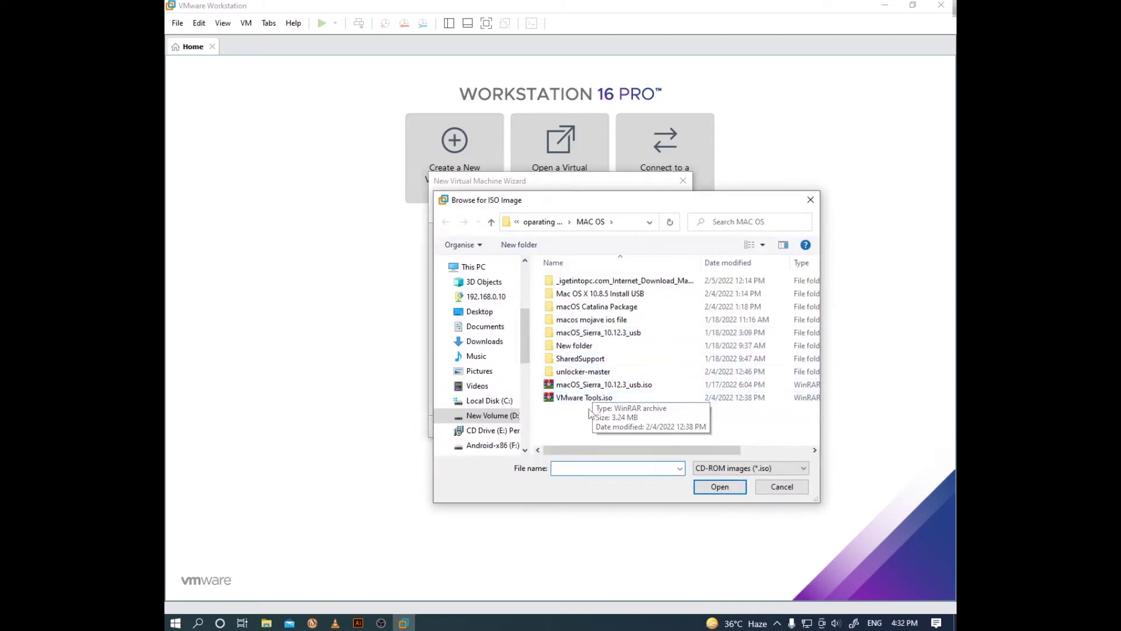
Choose Win11_EnglishInternational_x64v1.iso from the "oparating system" folder as the installer disc image and continue the wizard.
click(547, 225)
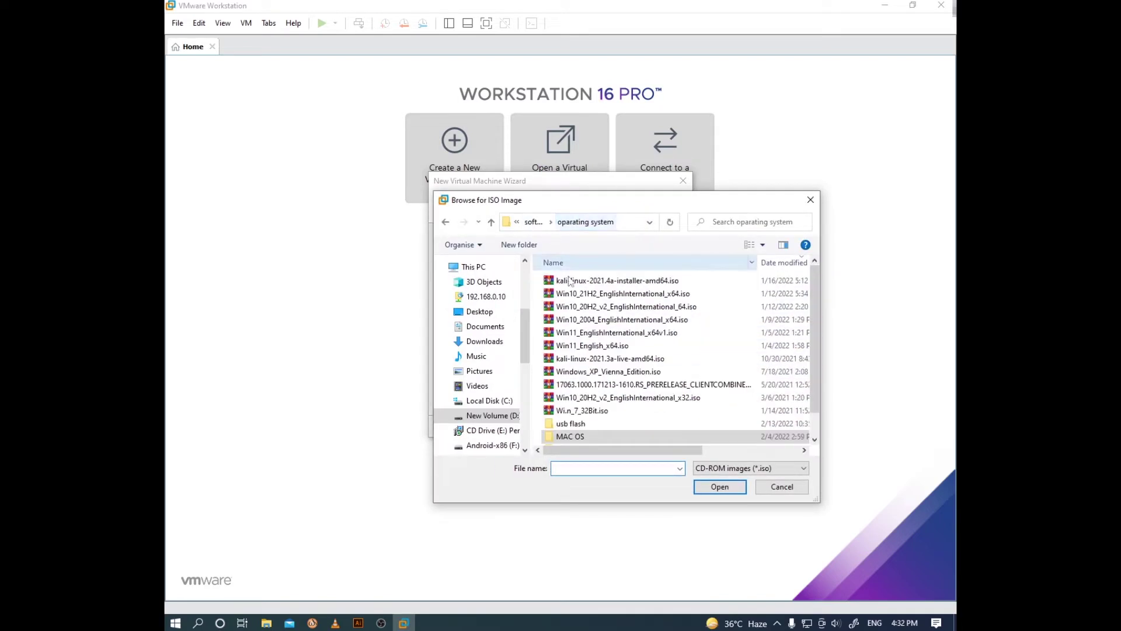
click(620, 333)
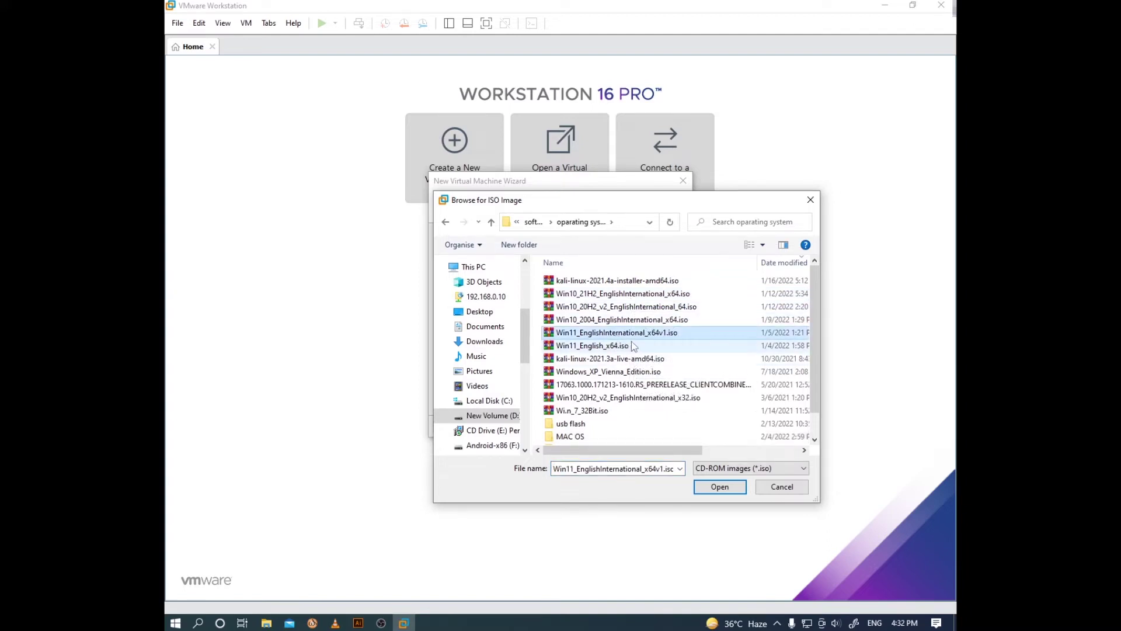
click(720, 486)
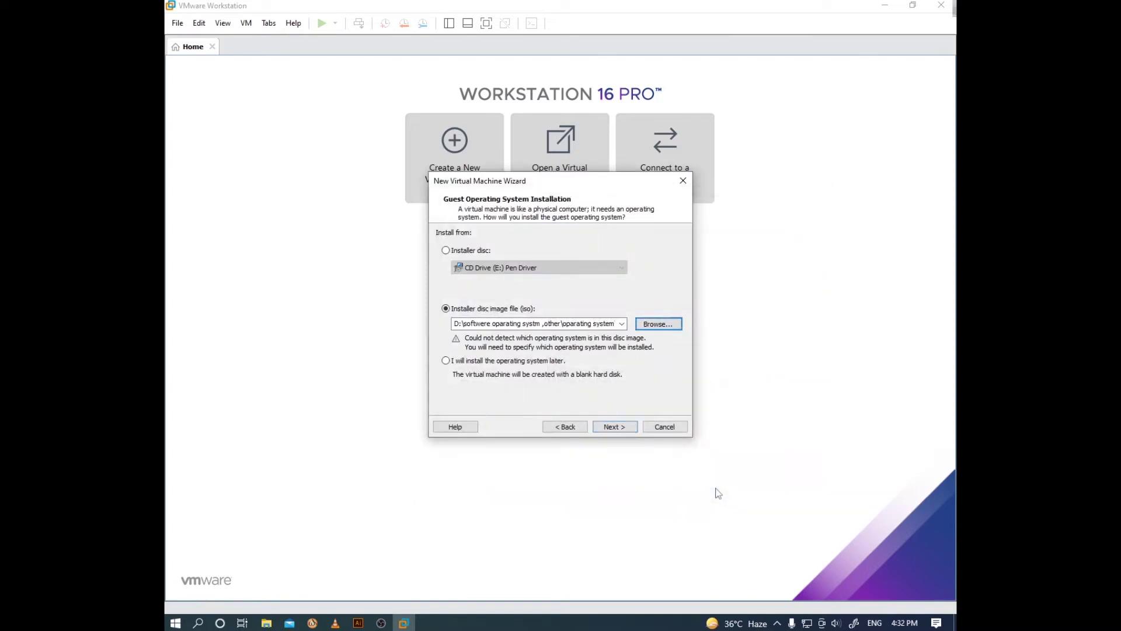
click(619, 428)
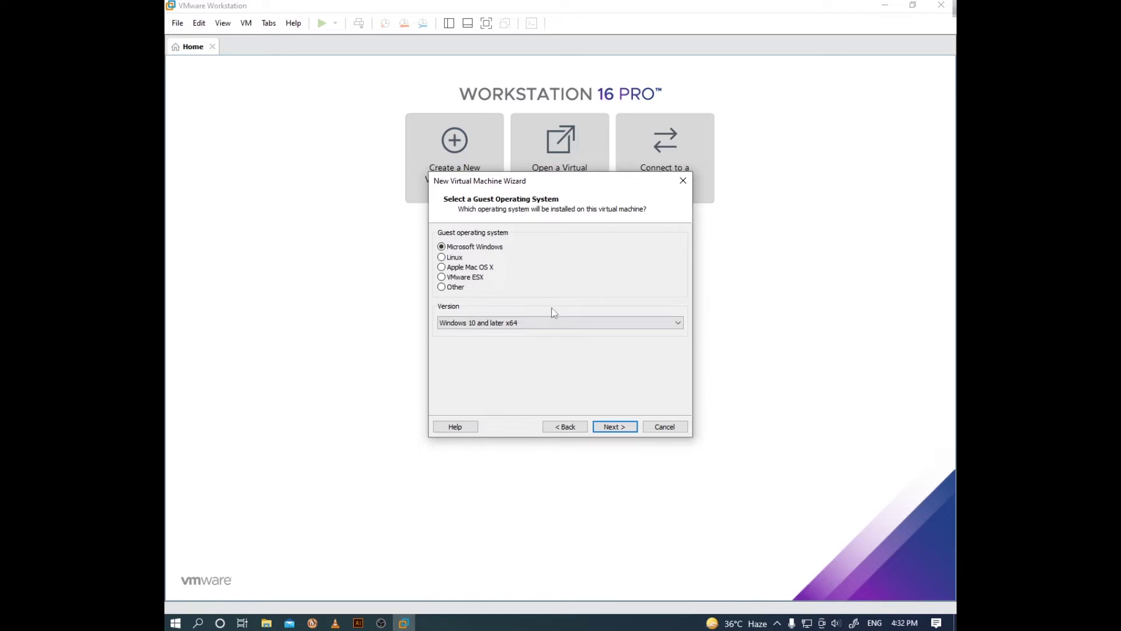
Choose Microsoft Windows, version Windows 10 and later x64, as the guest operating system and proceed.
click(555, 327)
click(549, 335)
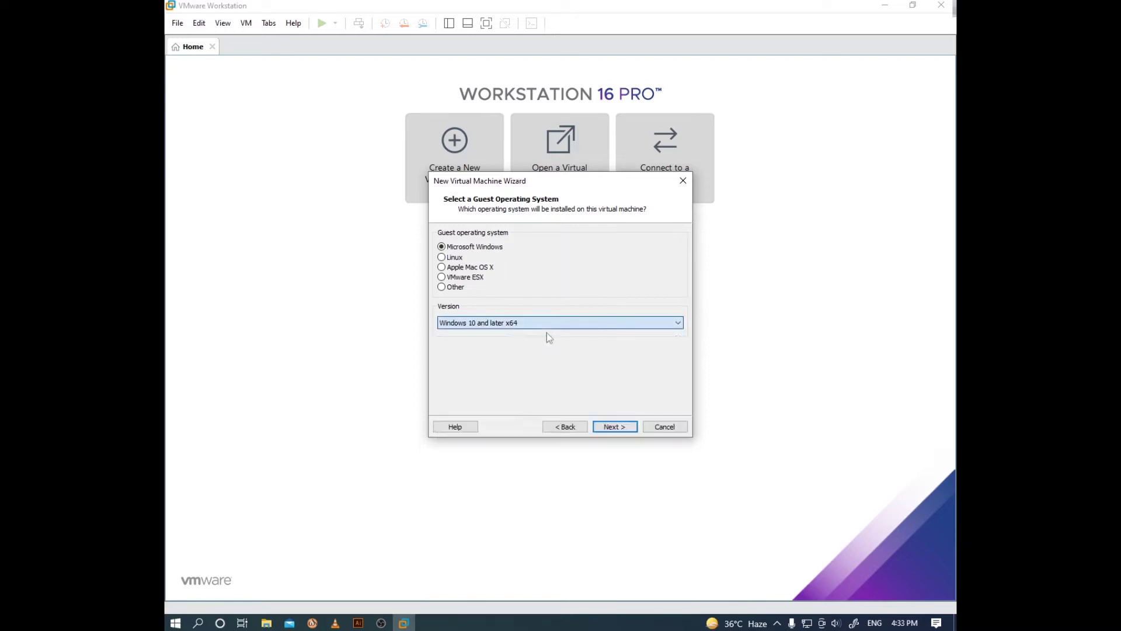
click(619, 427)
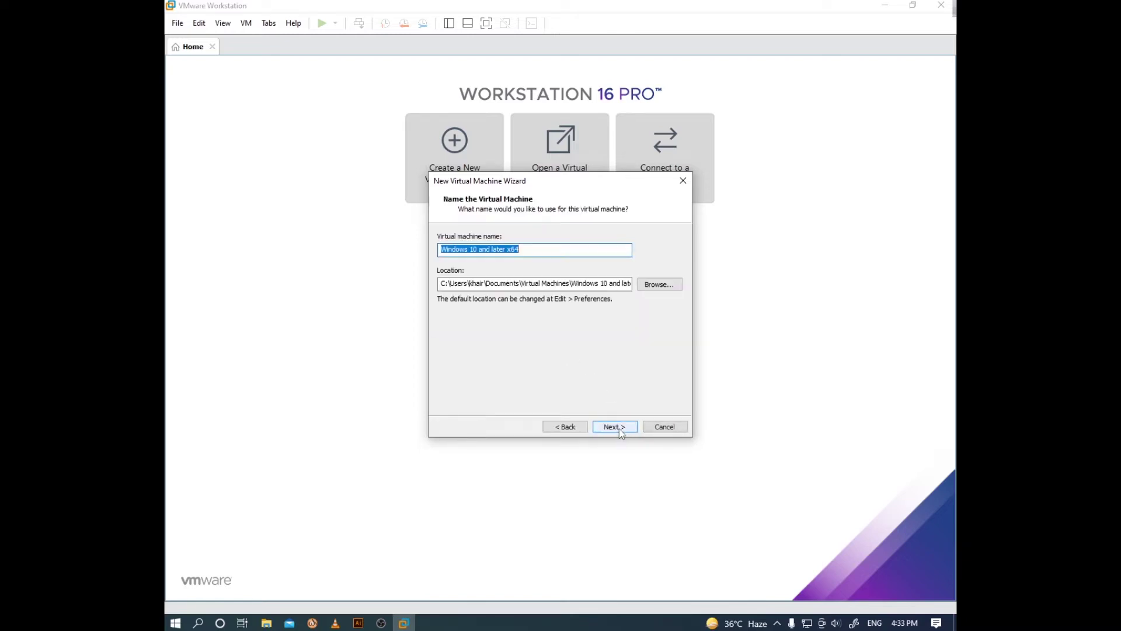
Set the virtual machine's location to the "vm ware" folder on Local Disk (H:) and continue to disk capacity.
click(659, 285)
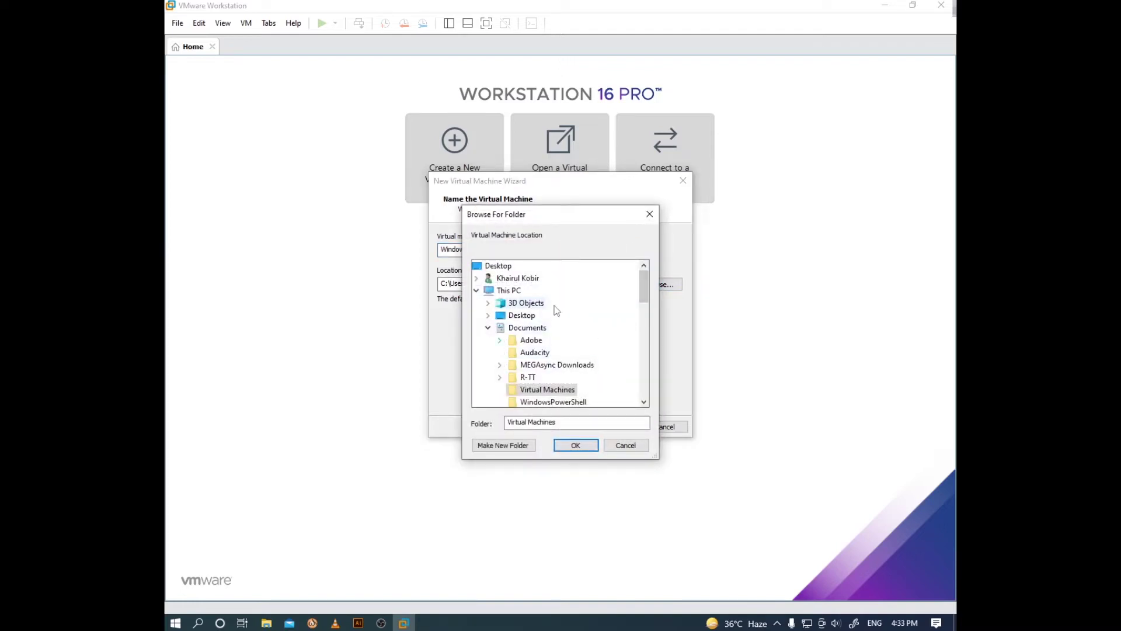
scroll(647, 308, down, 1)
scroll(647, 307, down, 5)
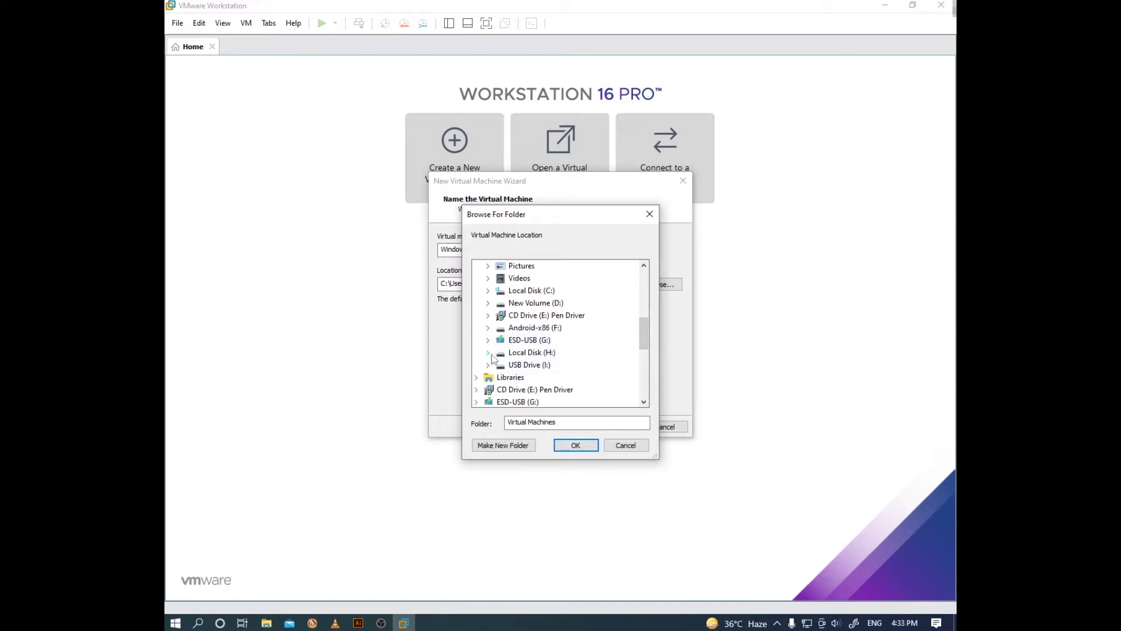
click(488, 353)
click(535, 366)
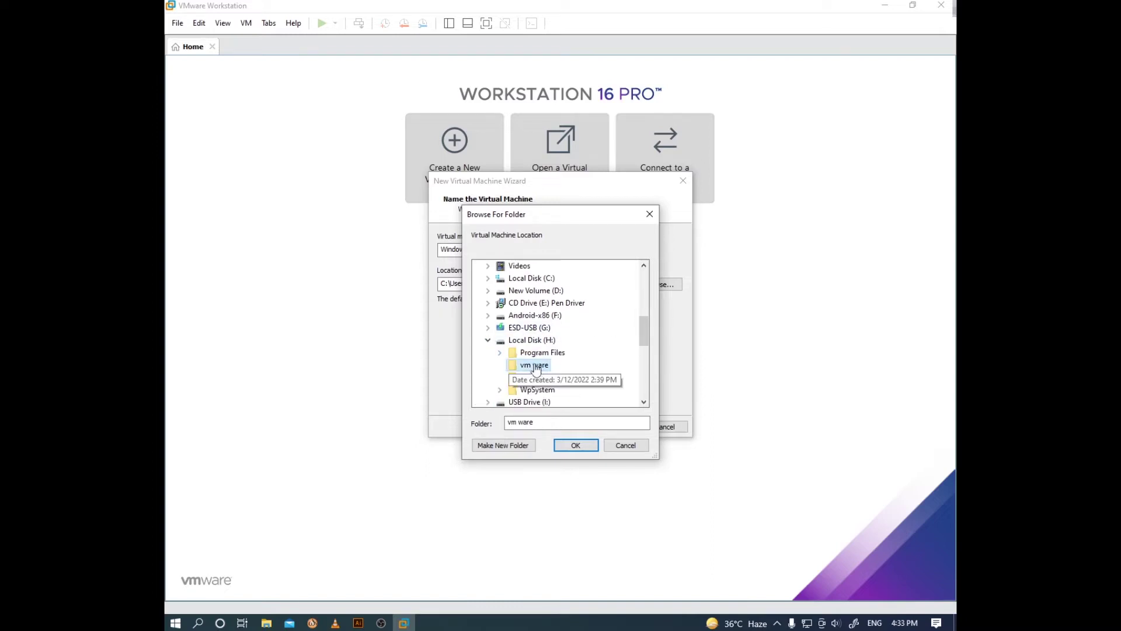
click(581, 447)
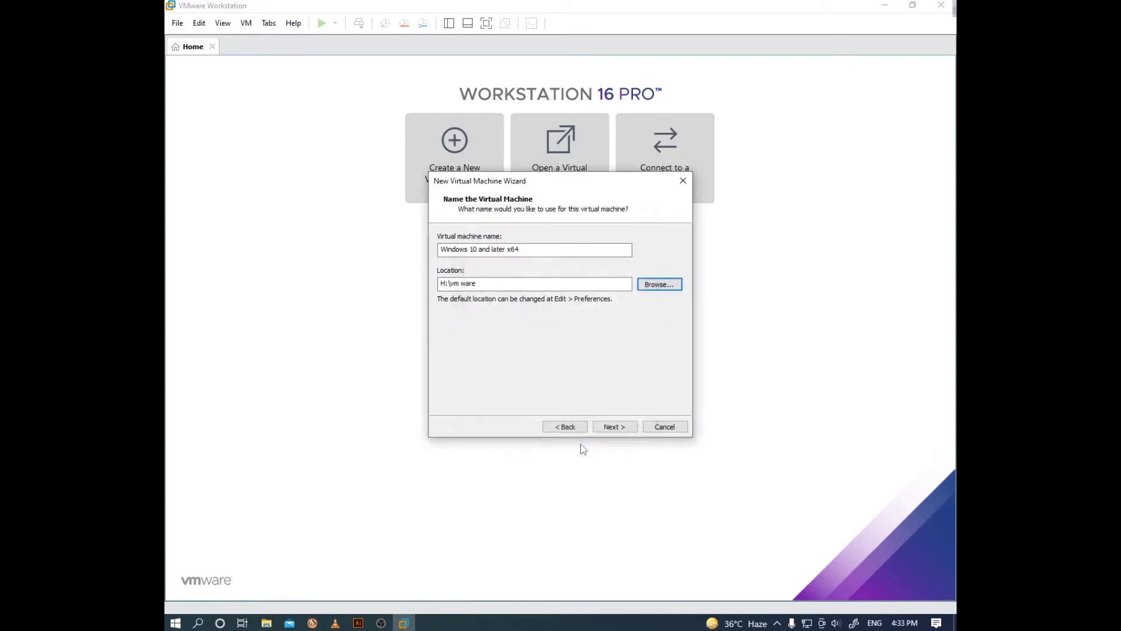
click(613, 427)
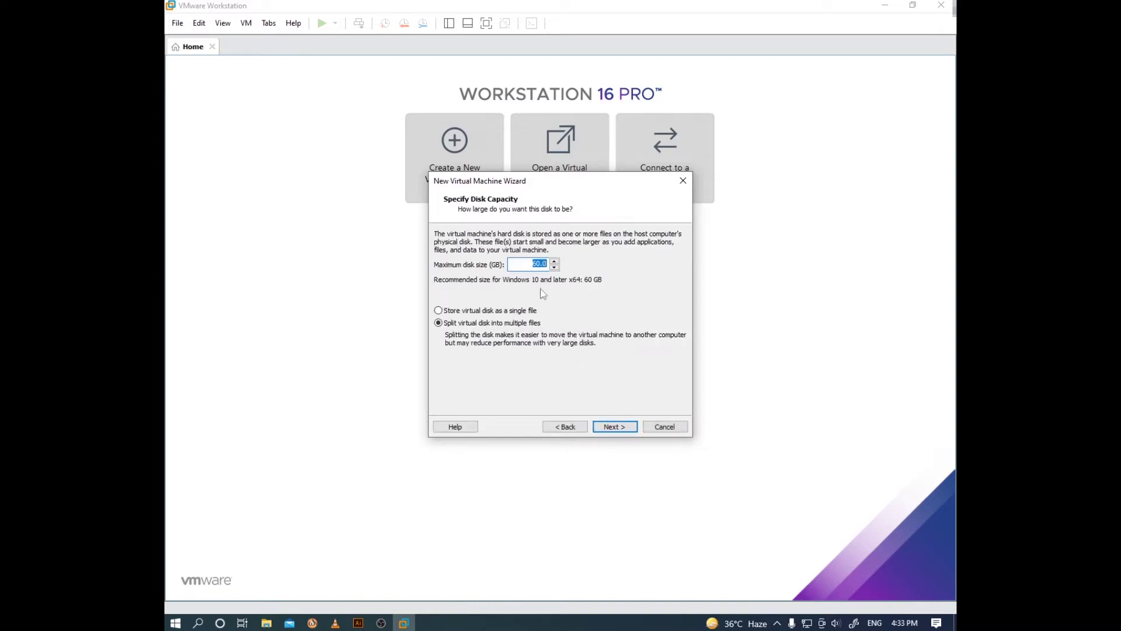
Accept the 60 GB disk split into multiple files and finish creating the virtual machine.
click(621, 429)
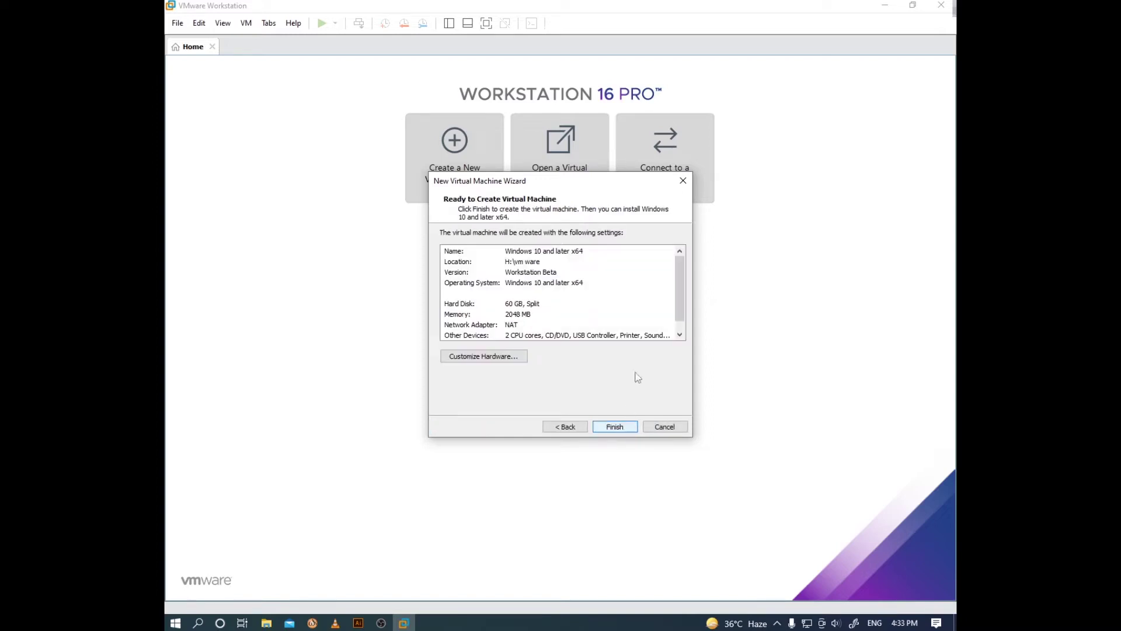
scroll(679, 310, down, 1)
click(610, 427)
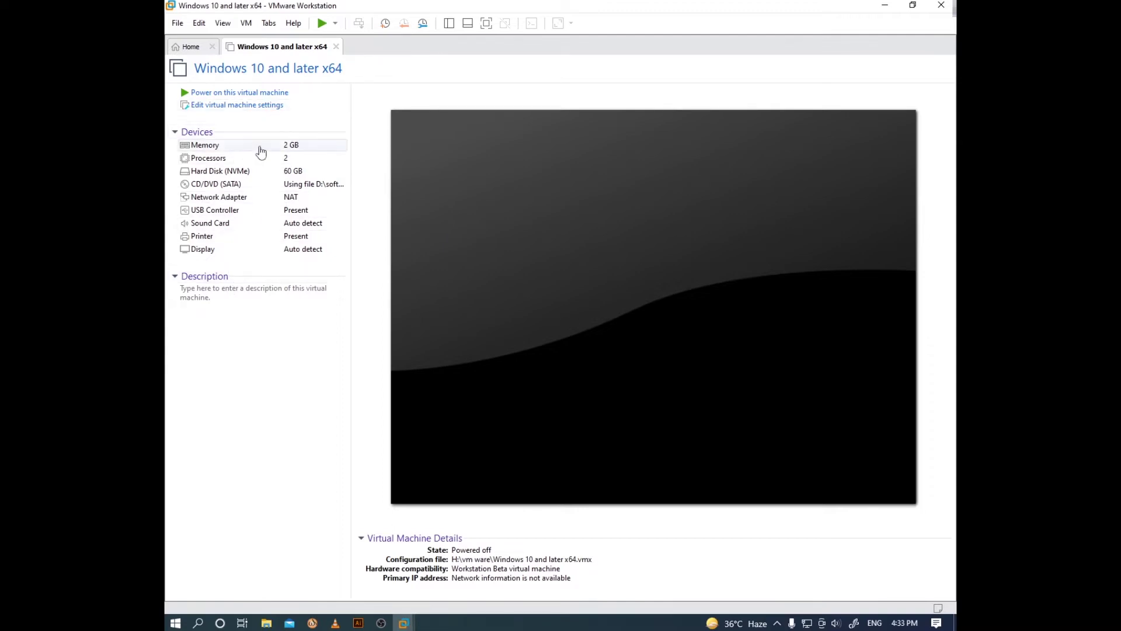
Open the virtual machine's hardware settings and set its memory to 4096 MB.
double_click(286, 172)
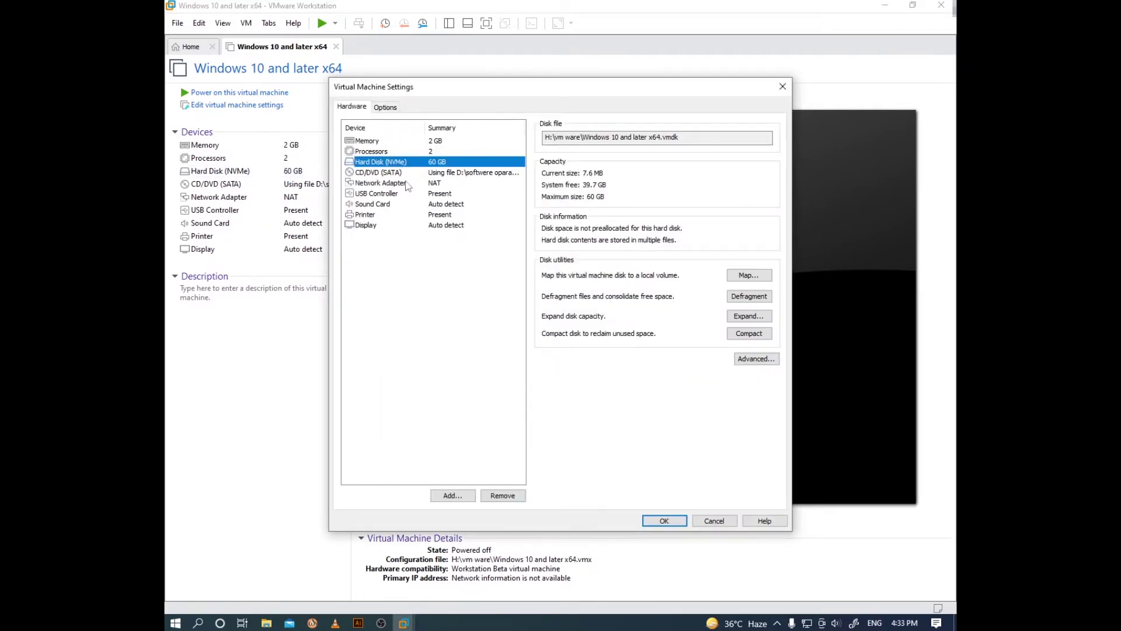
click(455, 142)
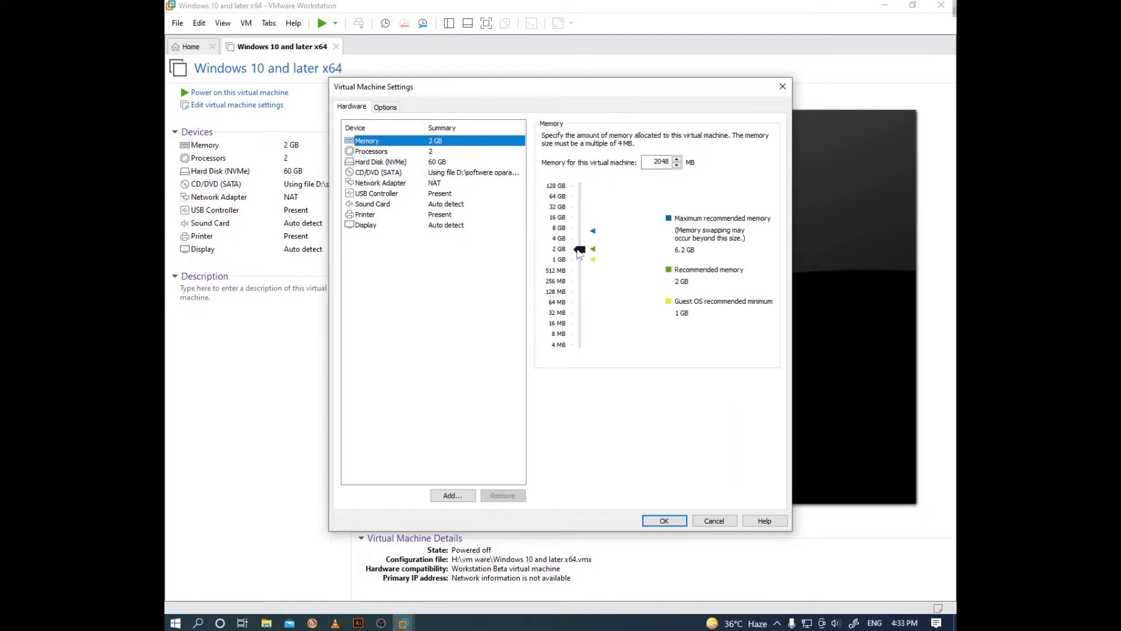
drag(578, 250, 577, 241)
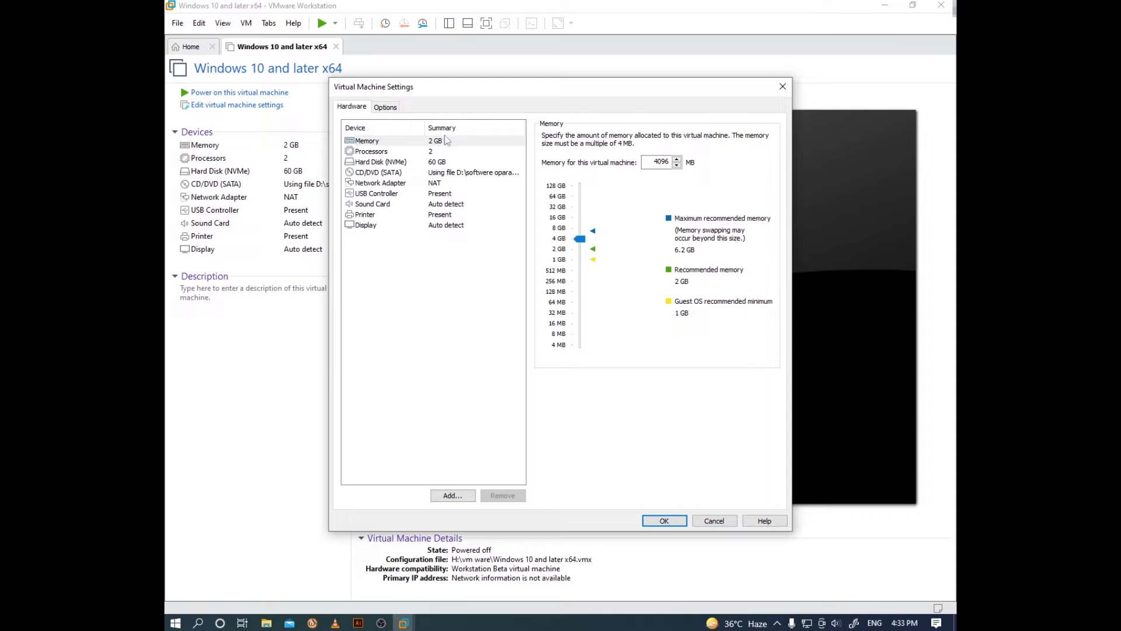
Configure 1 processor with 2 cores per processor and enable Virtualize Intel VT-x/EPT or AMD-V/RVI.
click(466, 153)
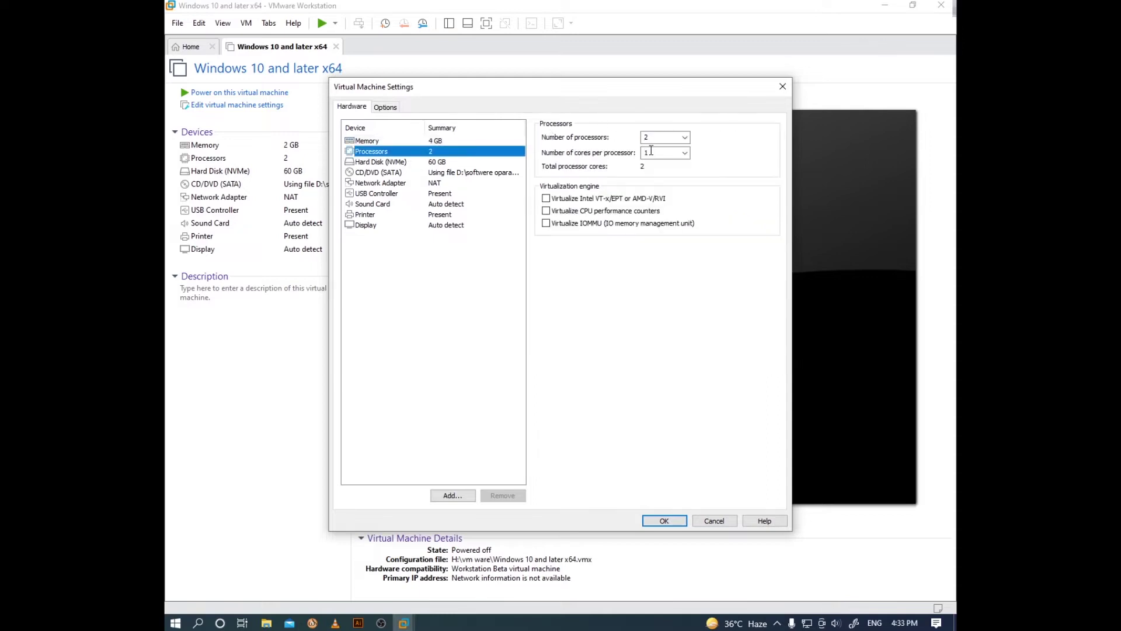
click(666, 135)
click(684, 137)
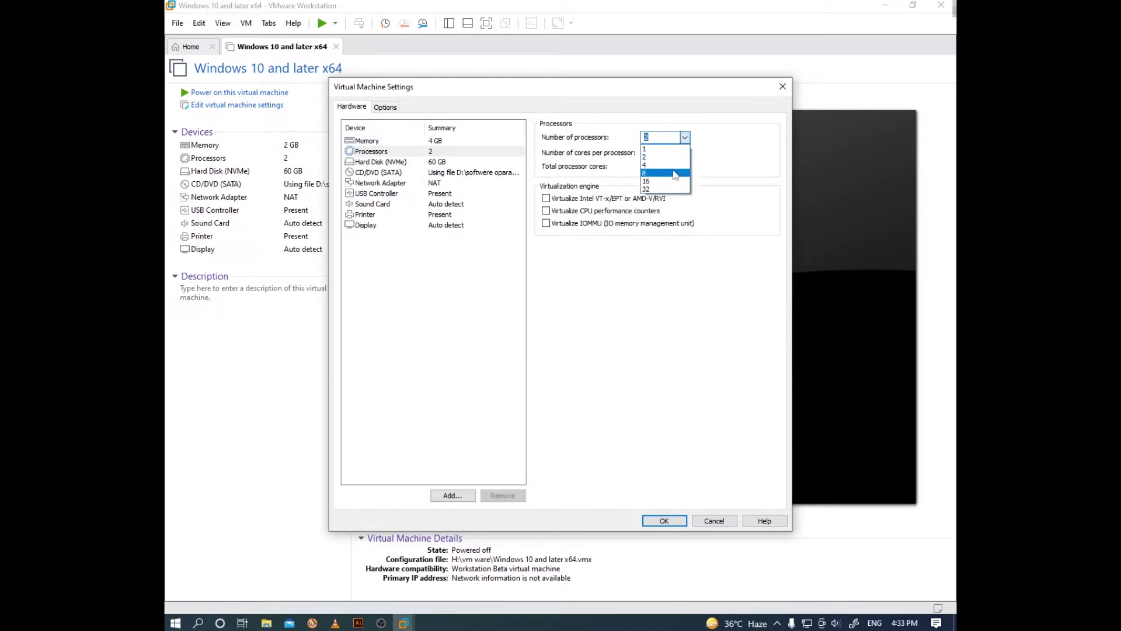
click(684, 137)
click(685, 152)
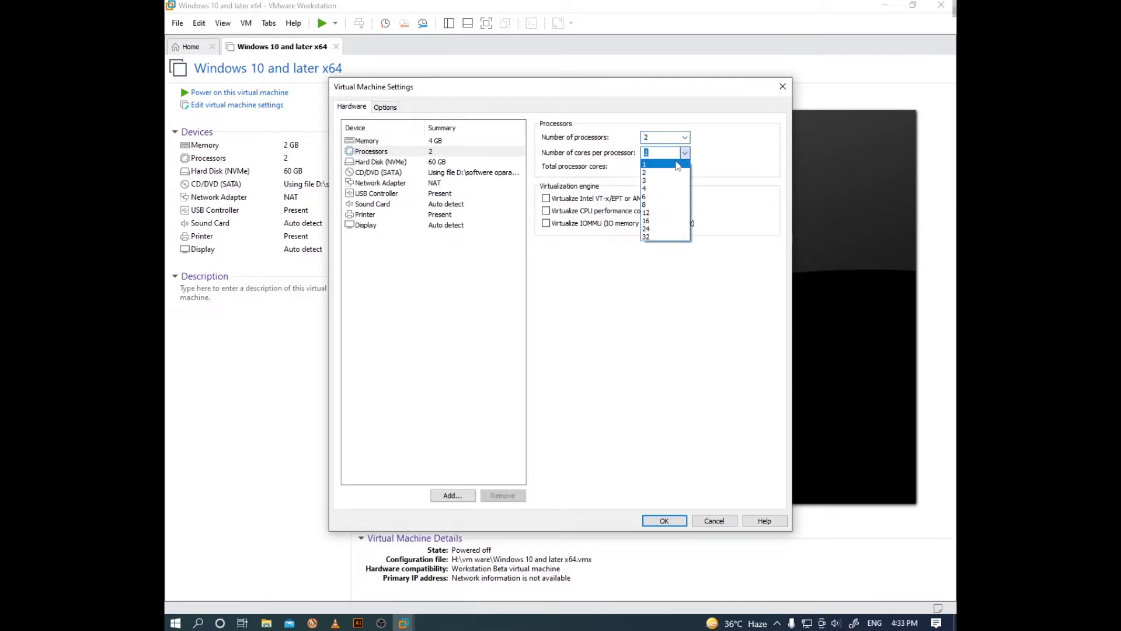
click(676, 172)
click(684, 137)
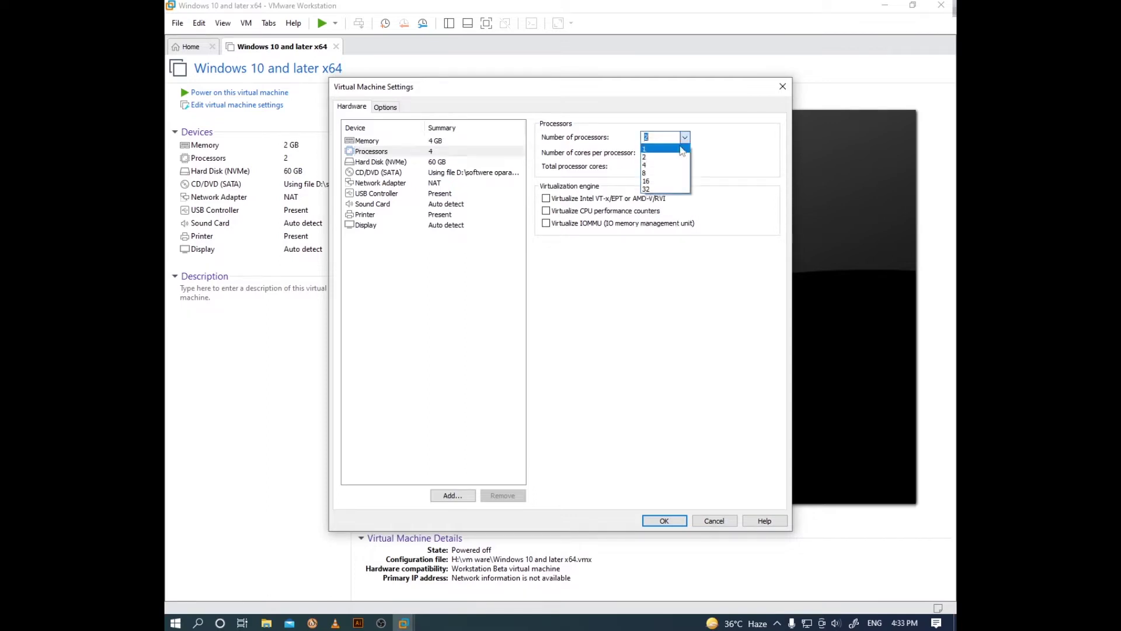
click(678, 148)
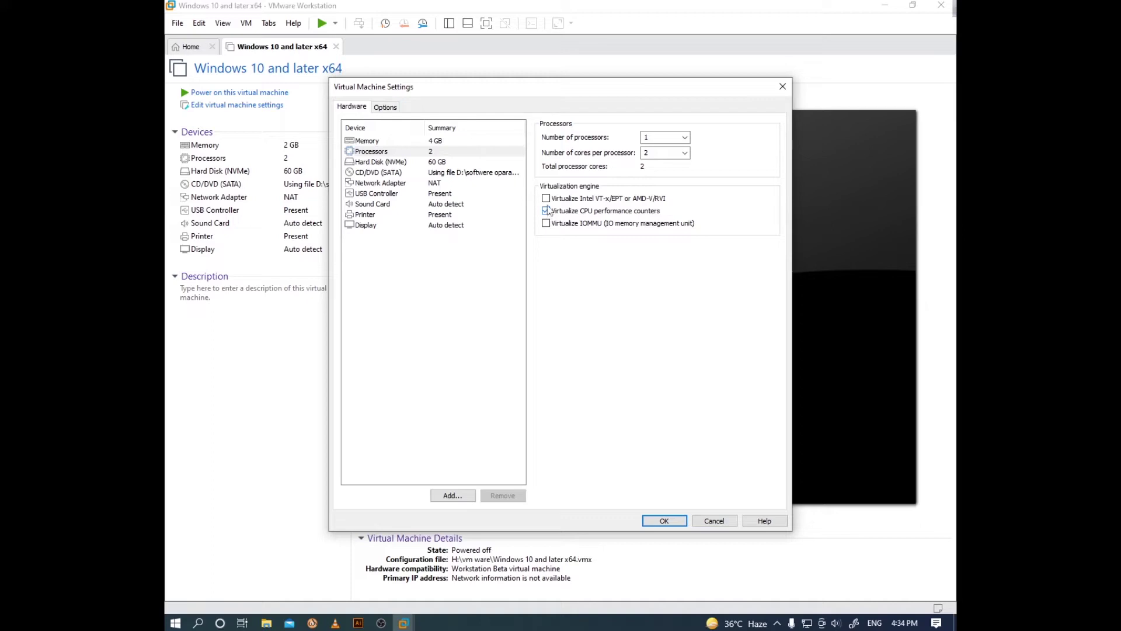
click(546, 199)
Review the network adapter and sound card settings, and save the virtual machine's hardware configuration.
click(440, 184)
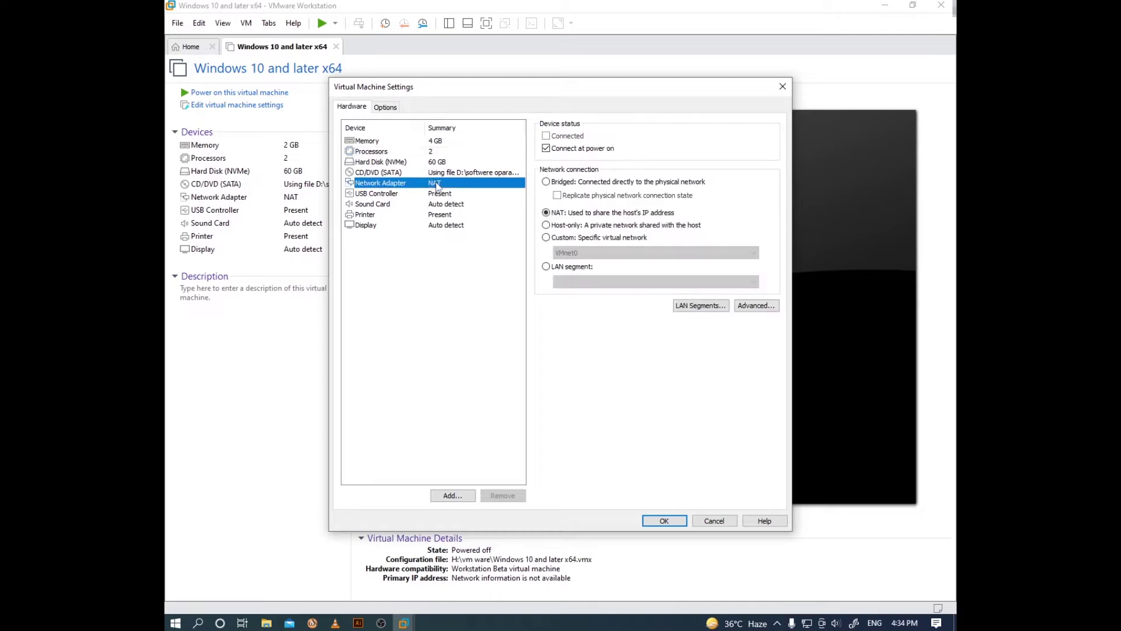
click(447, 204)
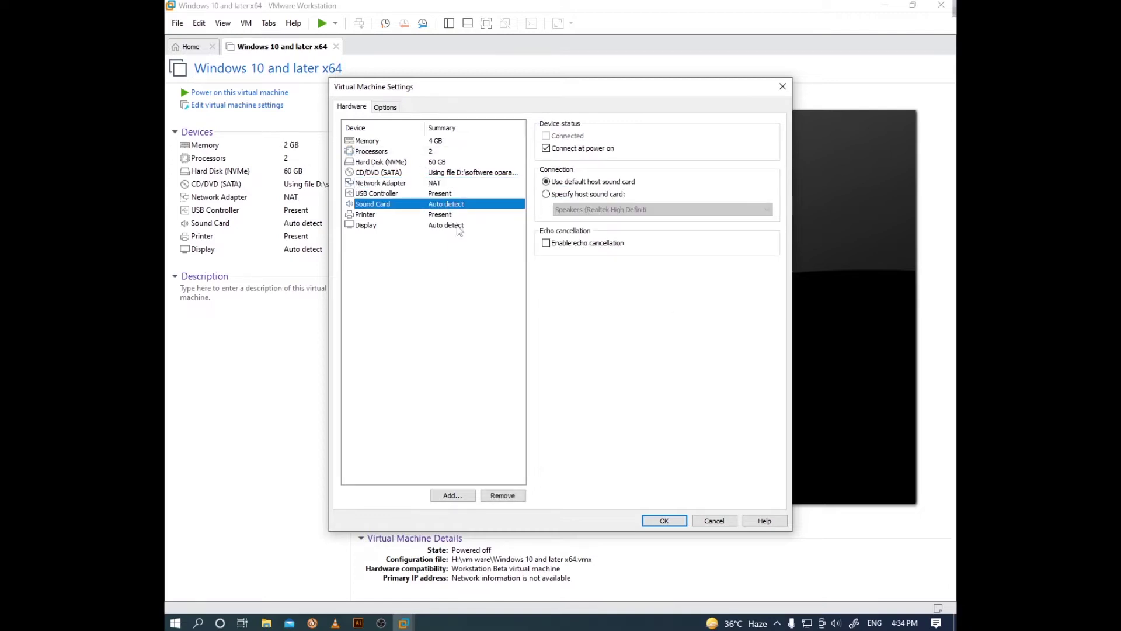
click(666, 521)
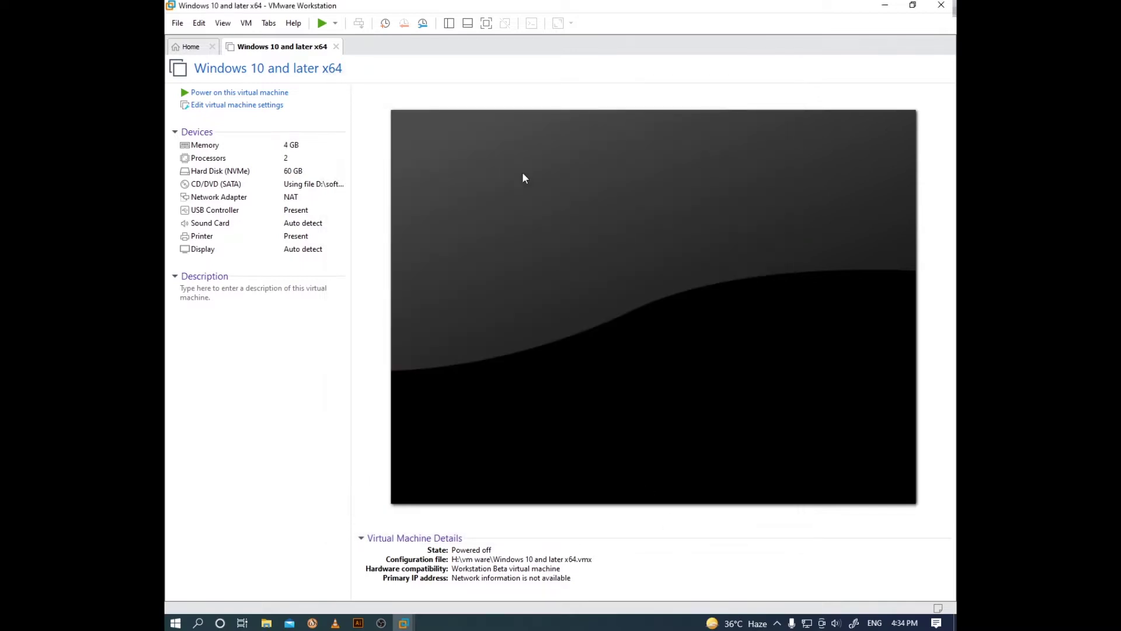
Start up the guest and boot it from the CD/DVD image into Windows Setup.
click(335, 23)
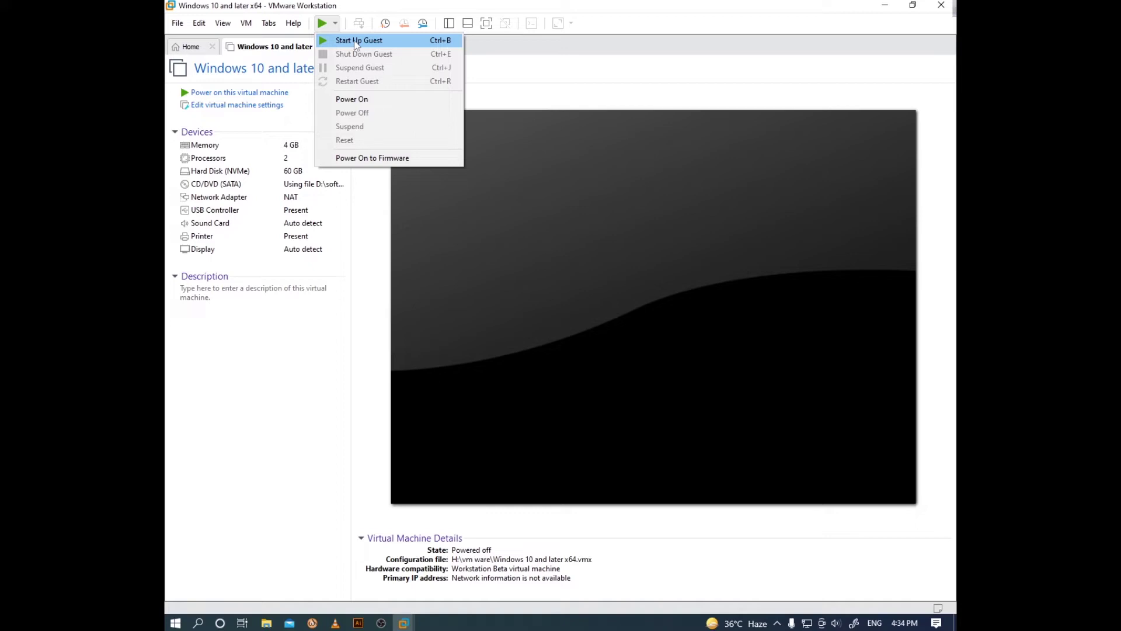
click(357, 42)
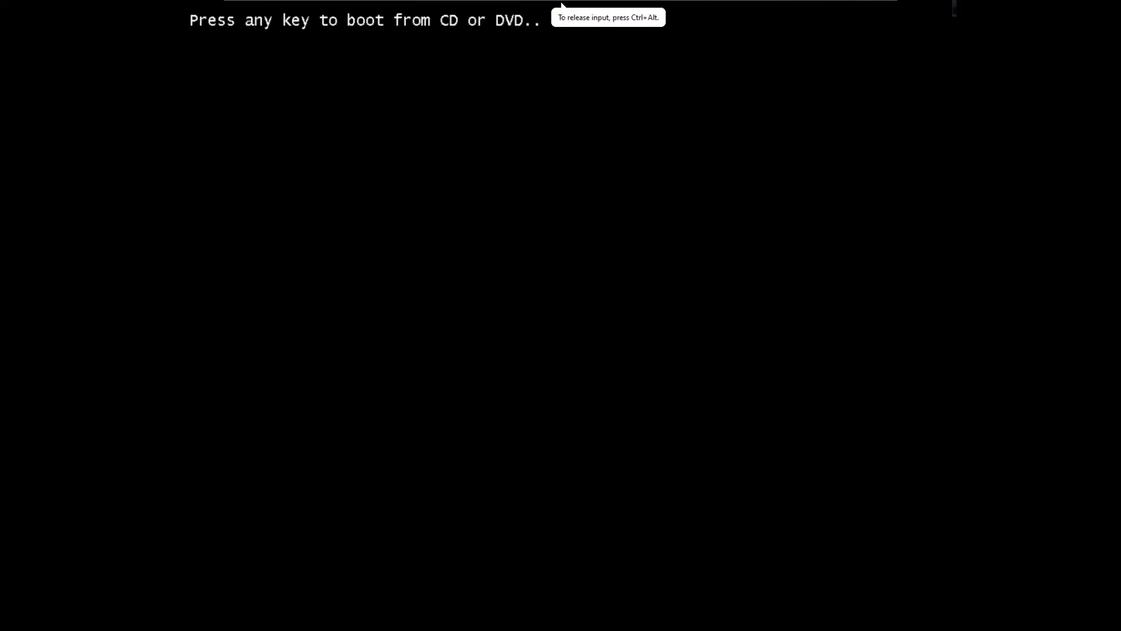
key(Return)
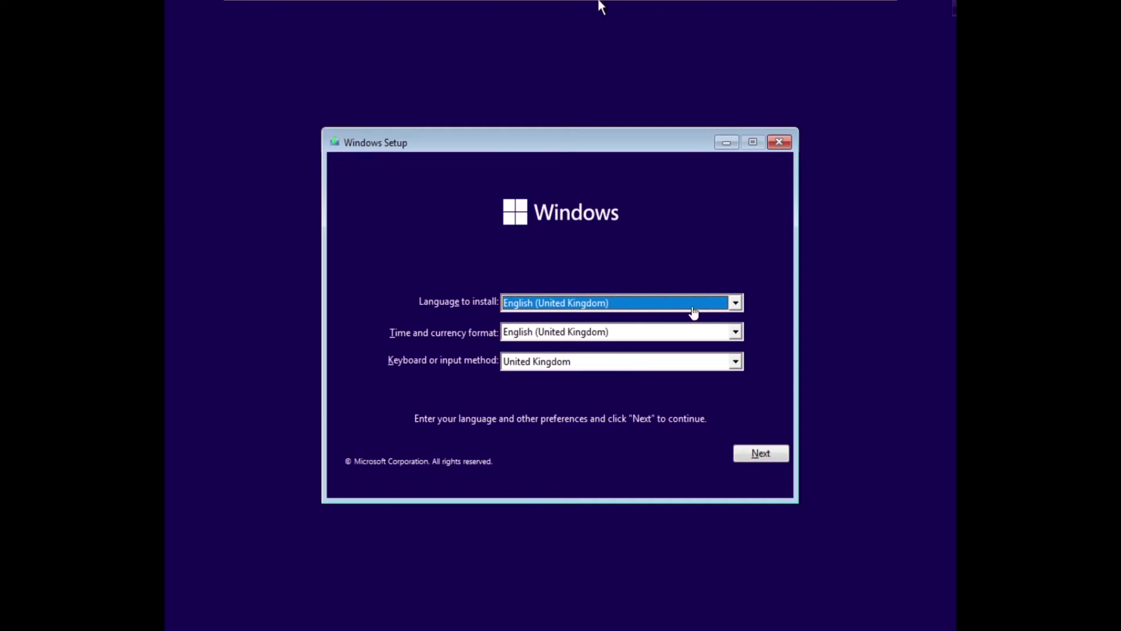
Set the time and currency format to English (United States) and the keyboard to US, and start the Windows installation.
click(734, 300)
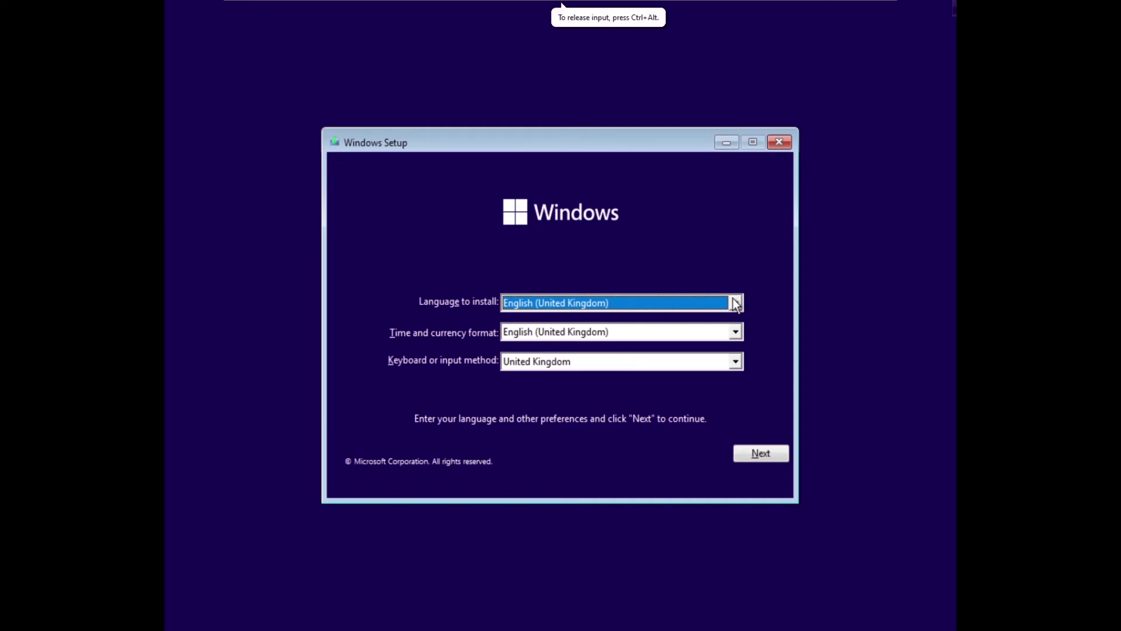
click(734, 303)
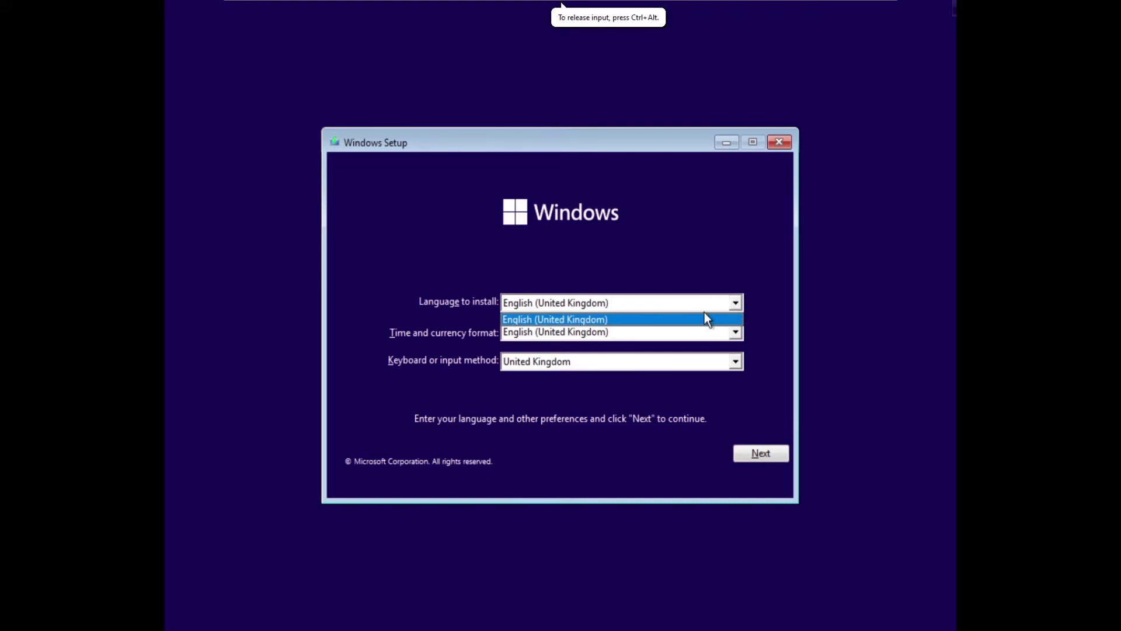
click(685, 335)
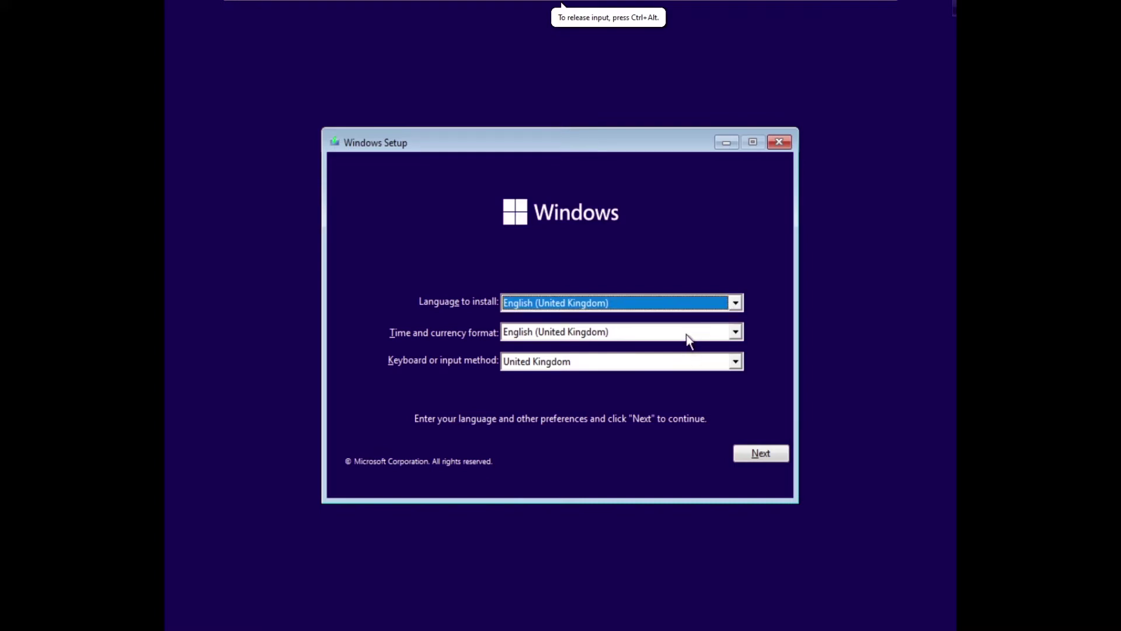
click(686, 335)
click(669, 362)
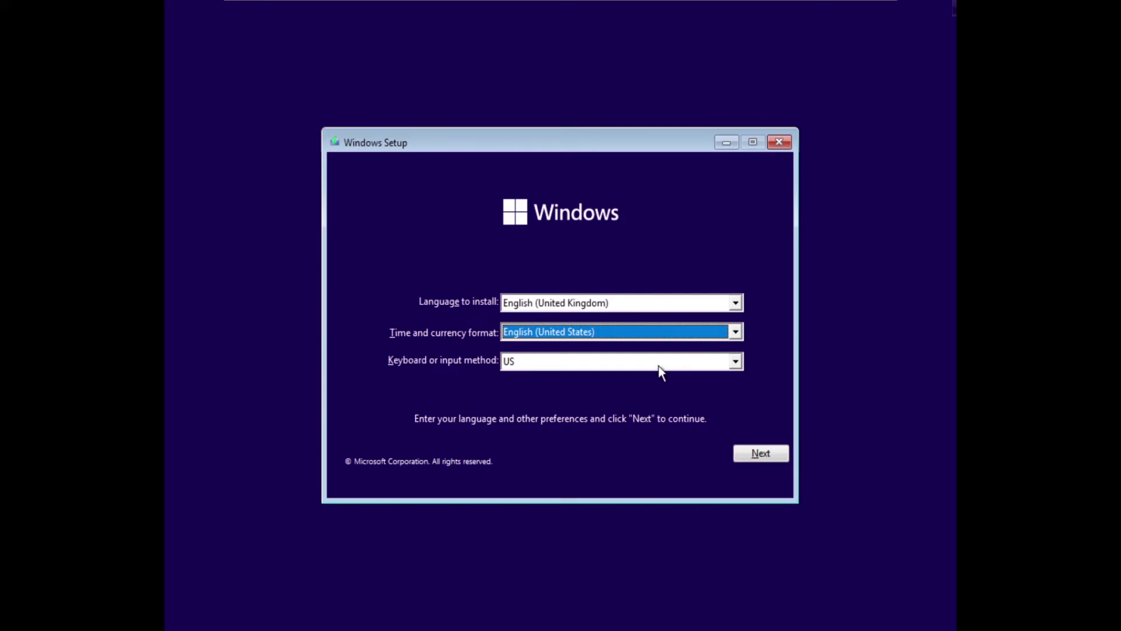
click(580, 363)
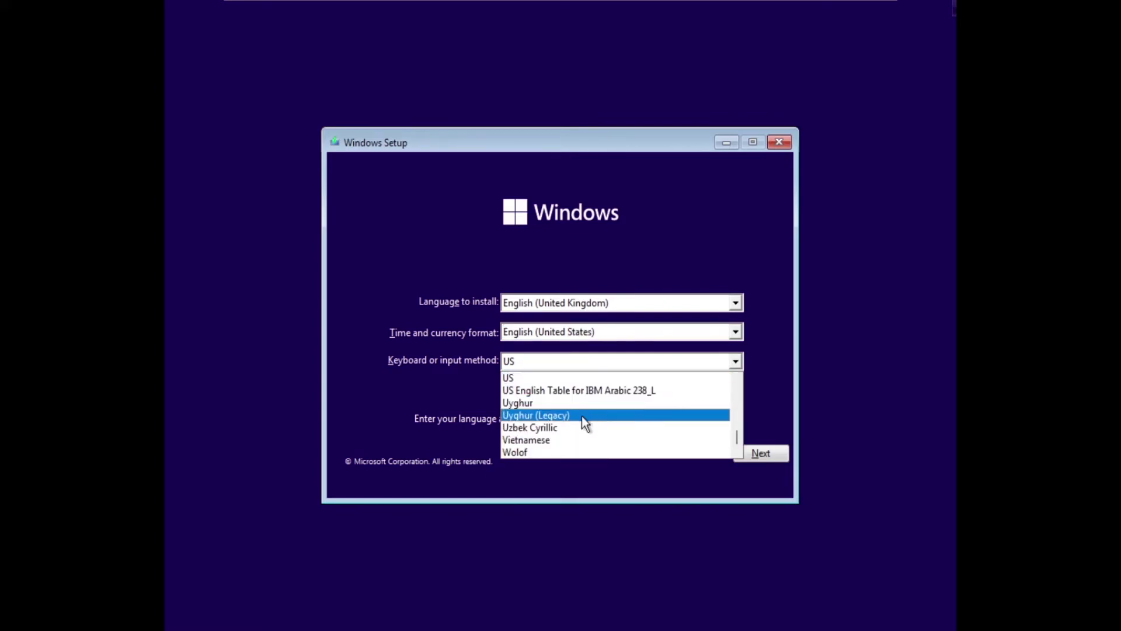
click(580, 380)
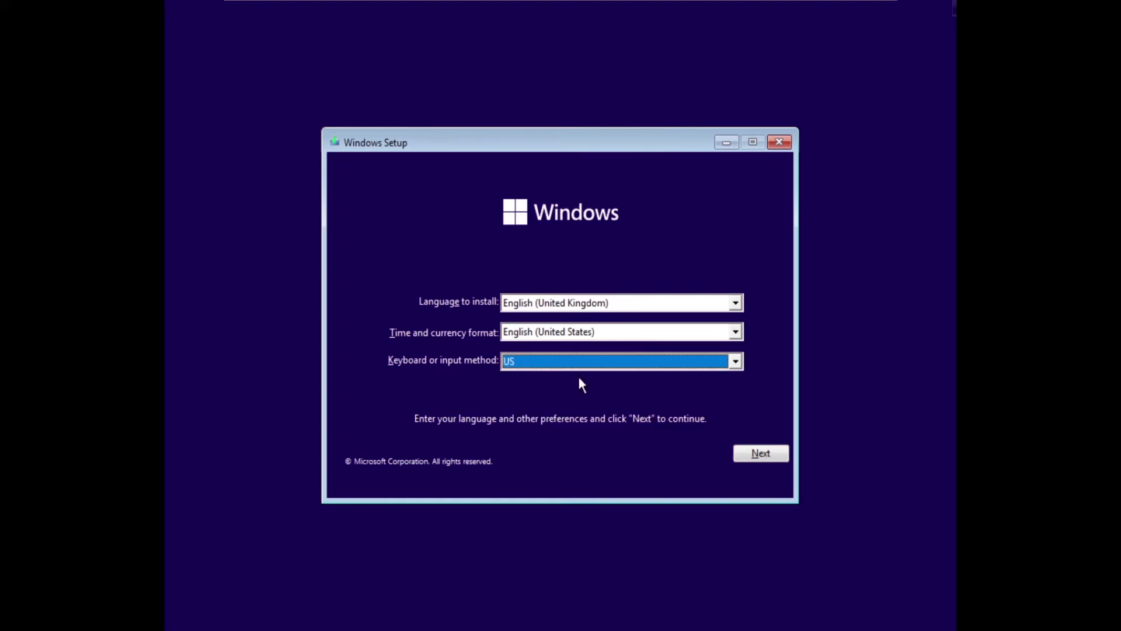
click(761, 454)
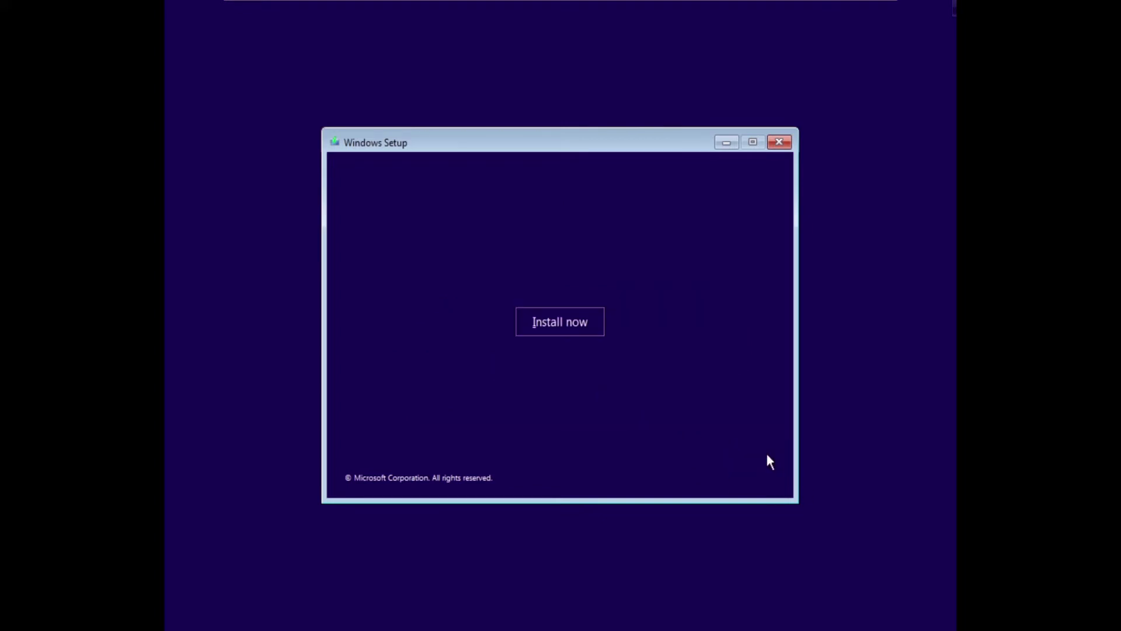
click(566, 321)
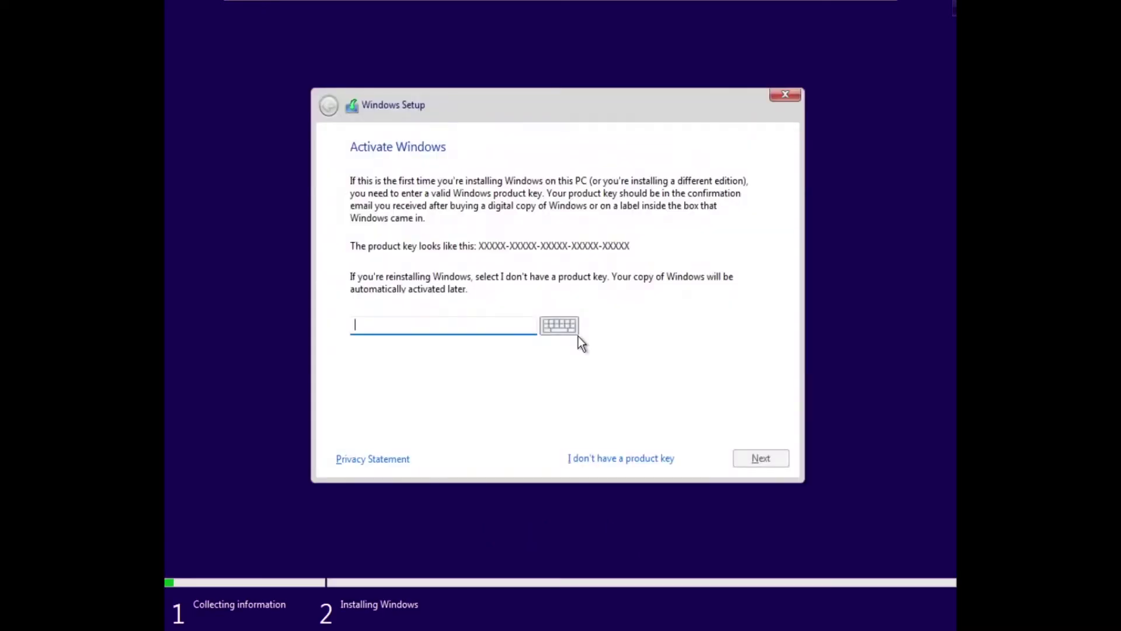
Skip entering a product key and choose Windows 11 Pro N as the operating system to install.
click(607, 459)
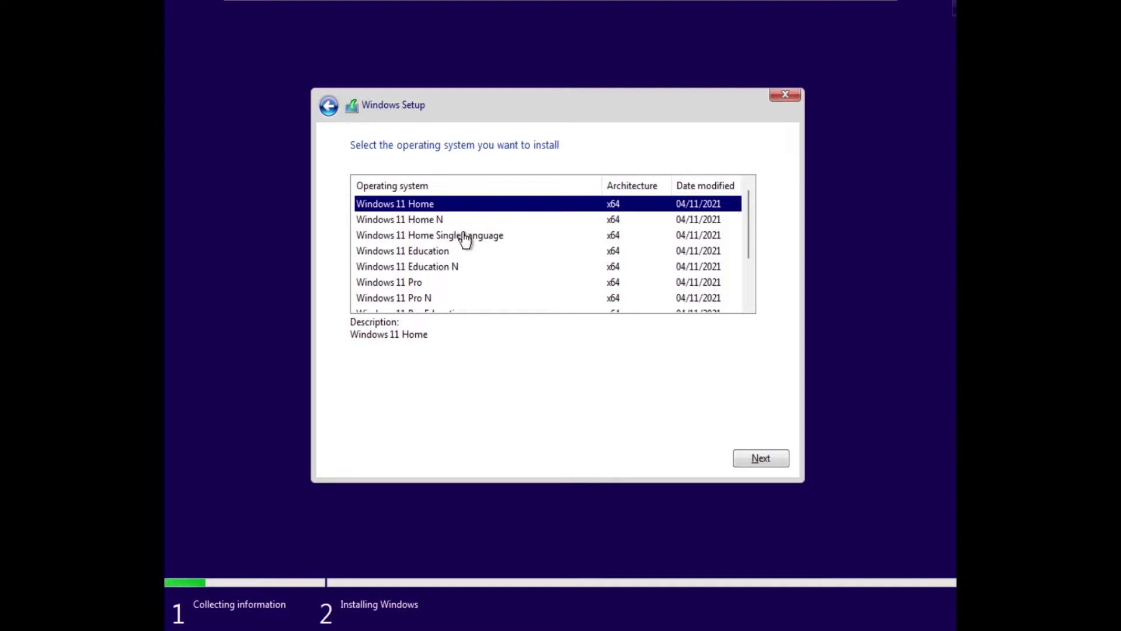
scroll(463, 237, down, 2)
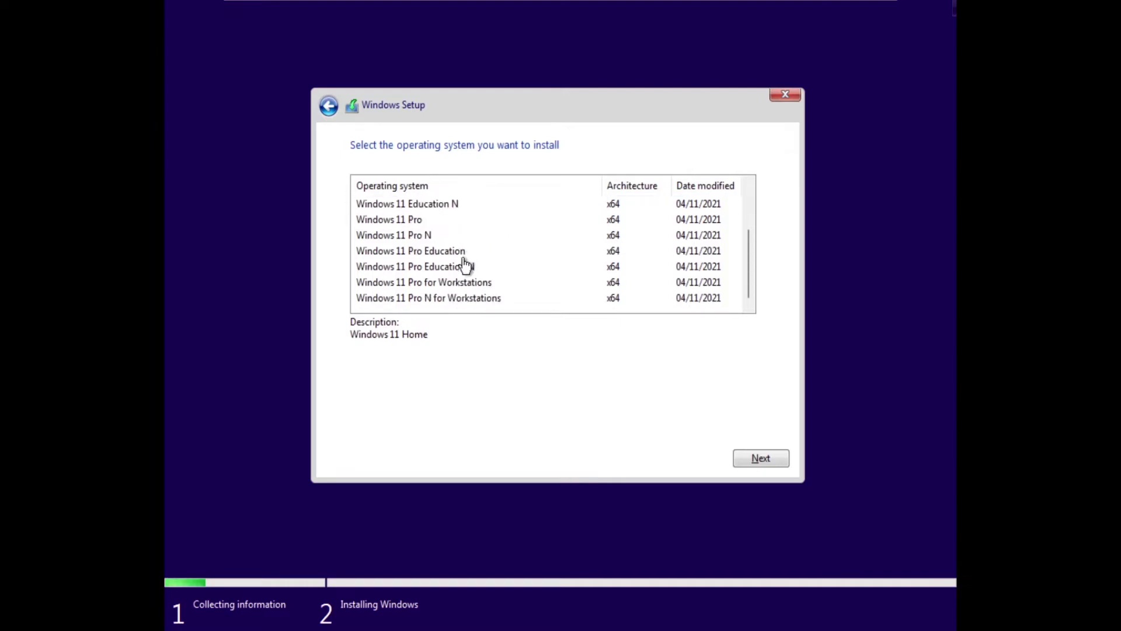
click(418, 239)
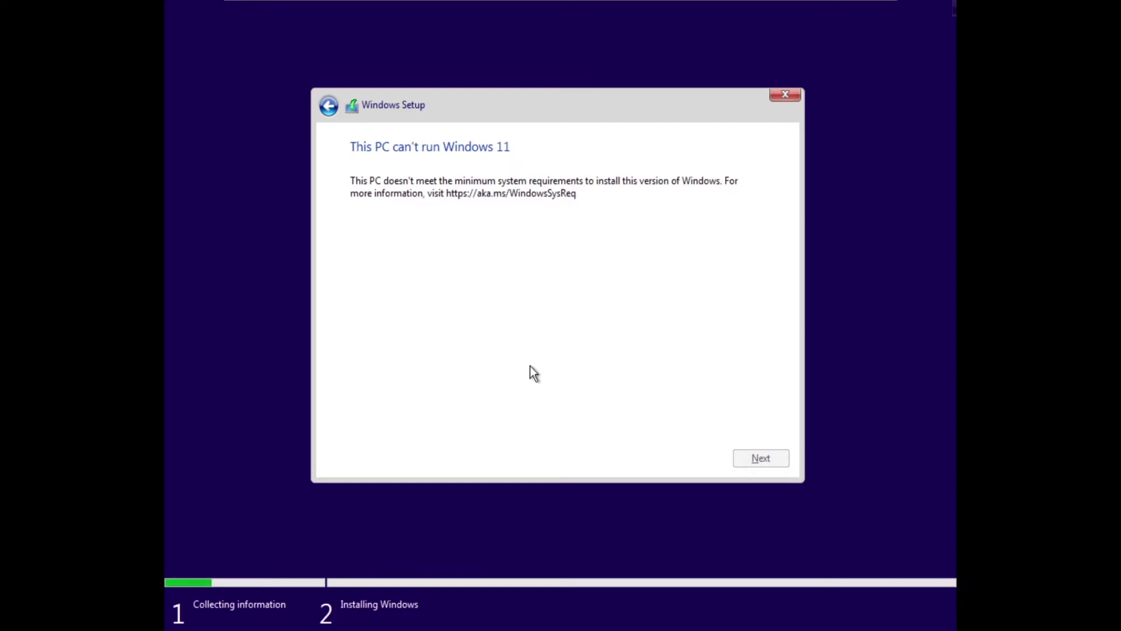
Bring up a command prompt within Windows Setup and launch the Registry Editor from it with regedit.
key(shift+F10)
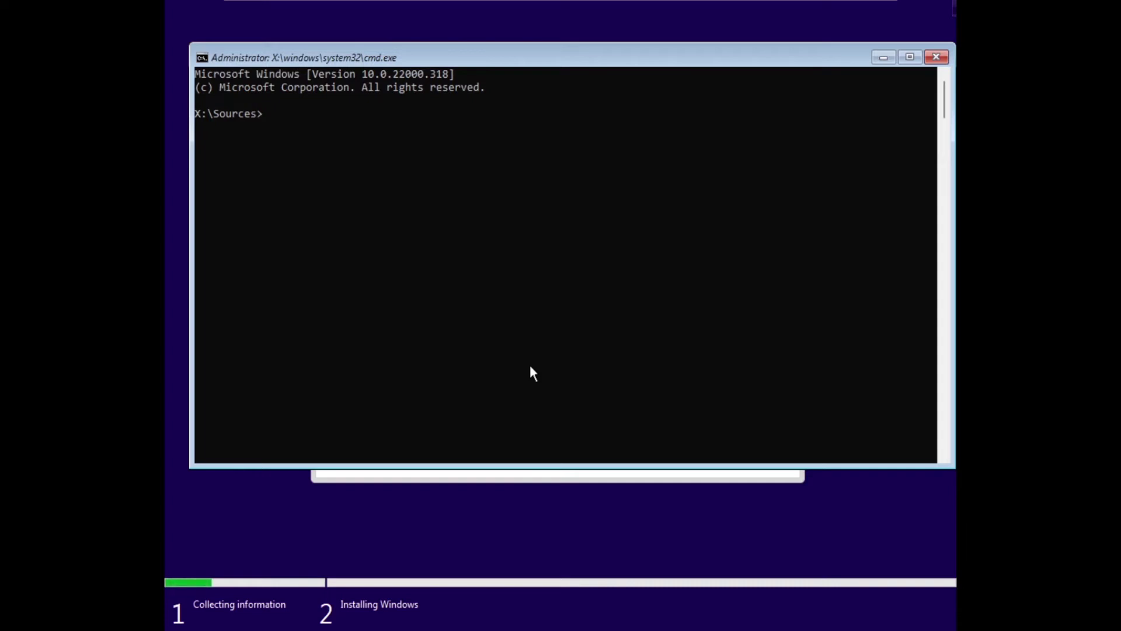
text(regedit)
key(Return)
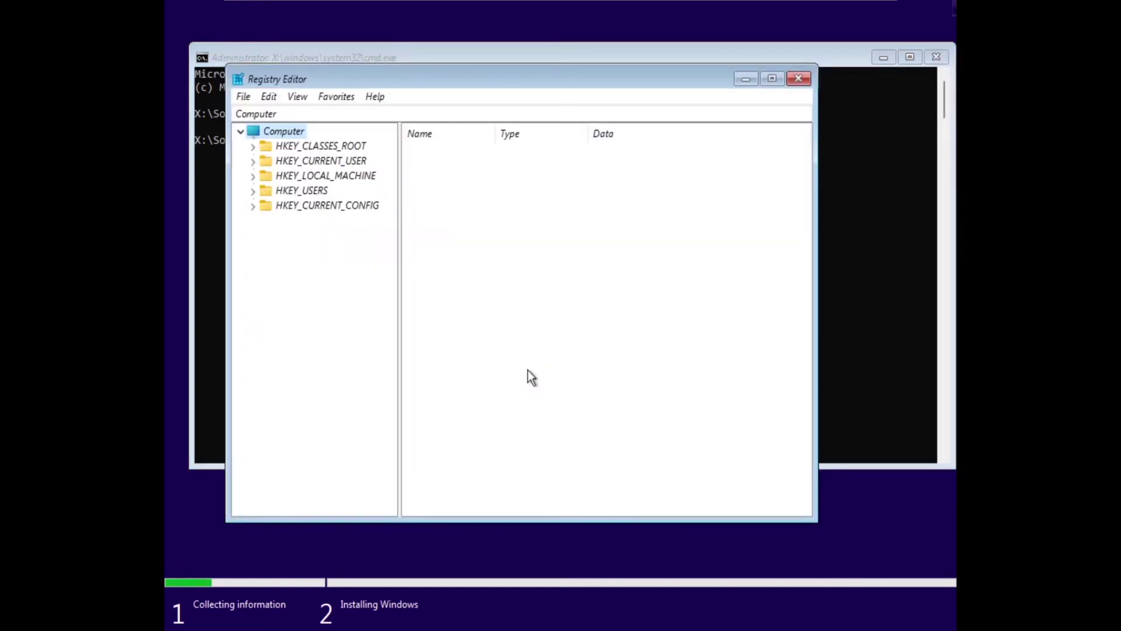
Create a new registry key named LabConfig under HKEY_LOCAL_MACHINE\SYSTEM\Setup.
click(251, 177)
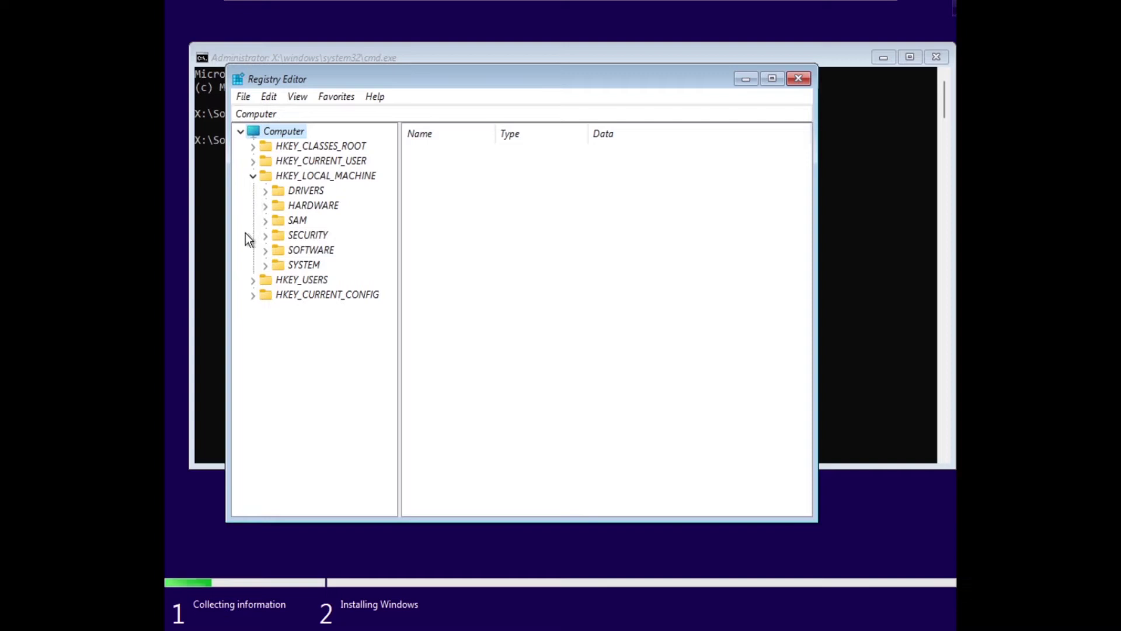
click(265, 267)
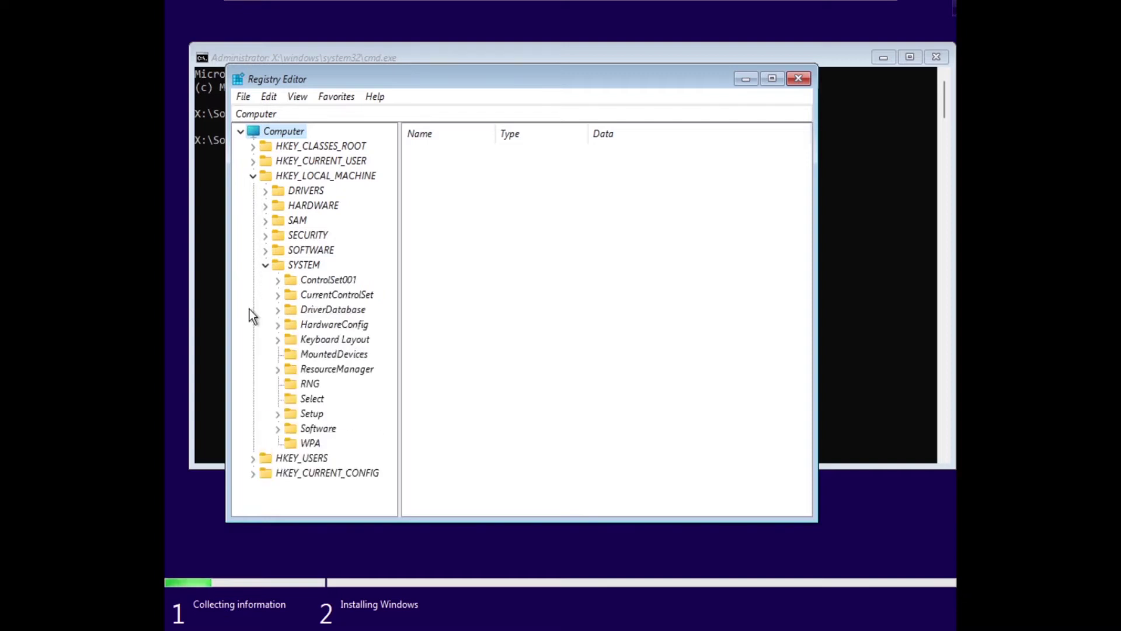
click(278, 414)
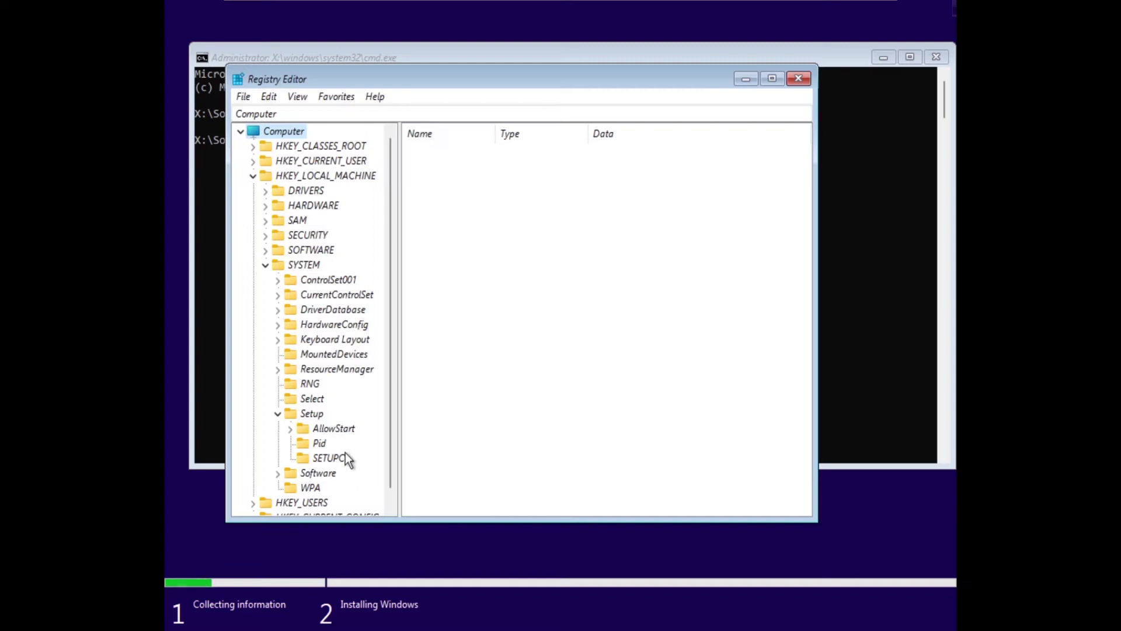
right_click(363, 418)
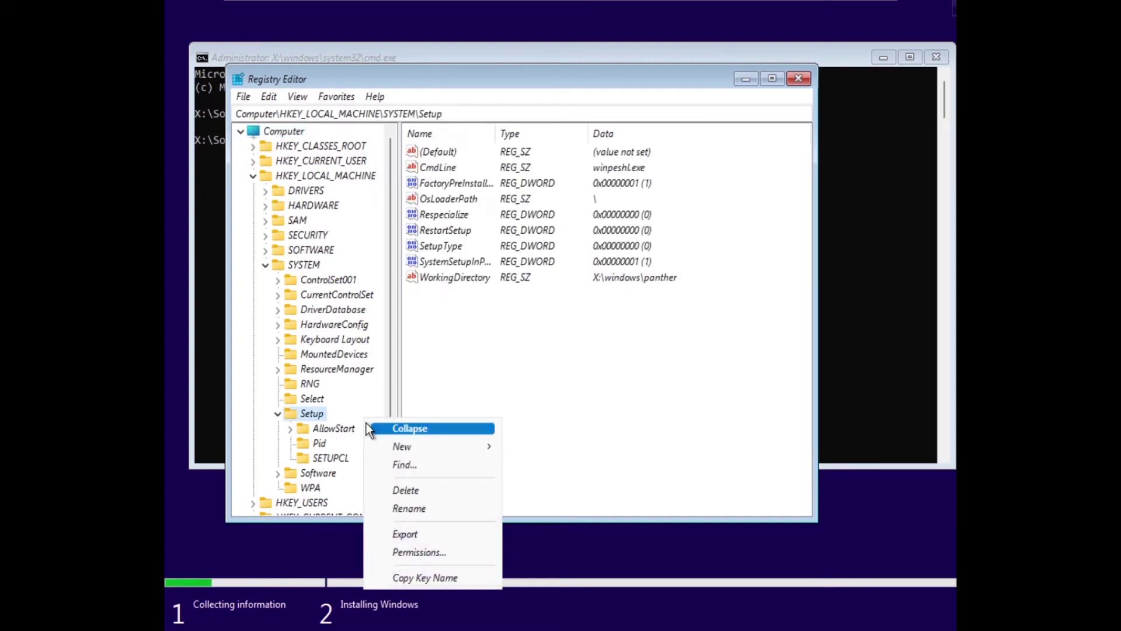
mouse_move(391, 443)
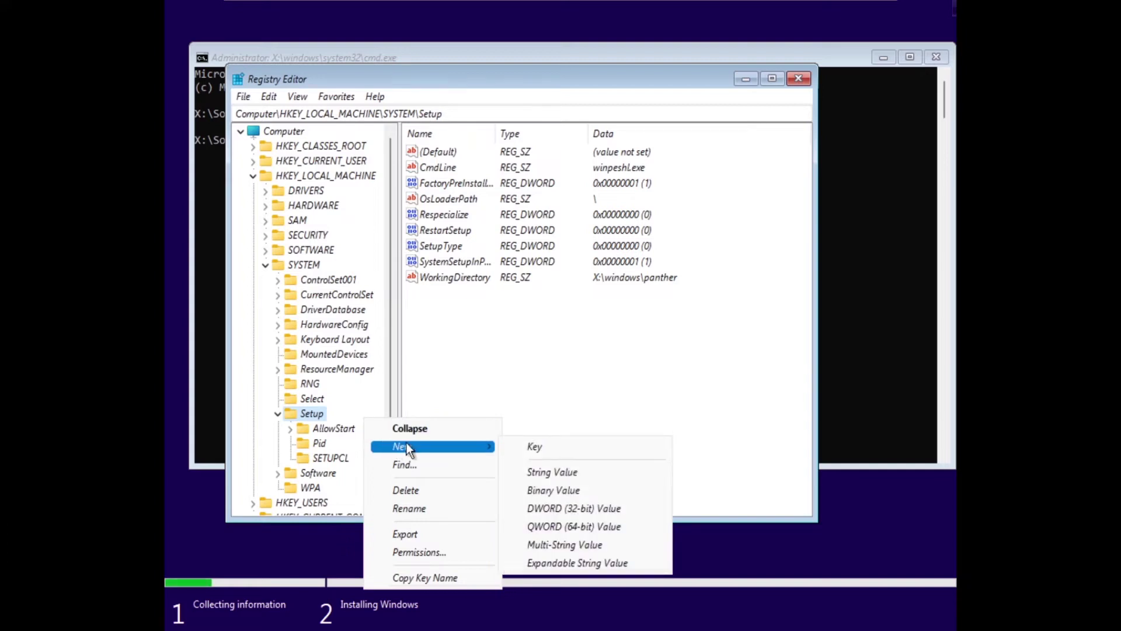
click(587, 448)
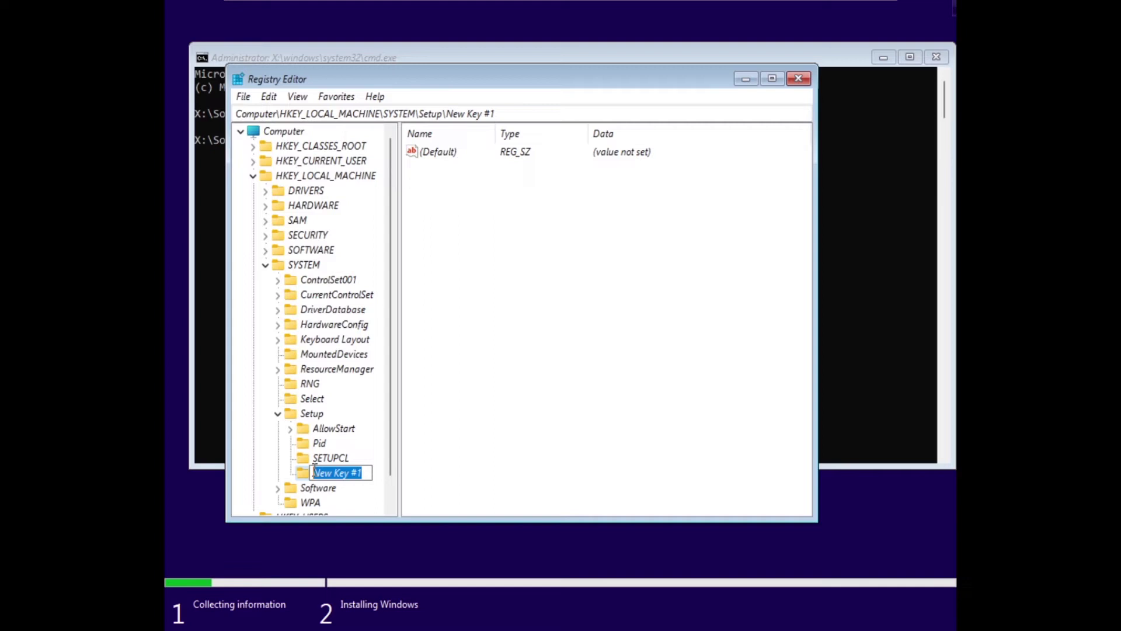
text(Lab)
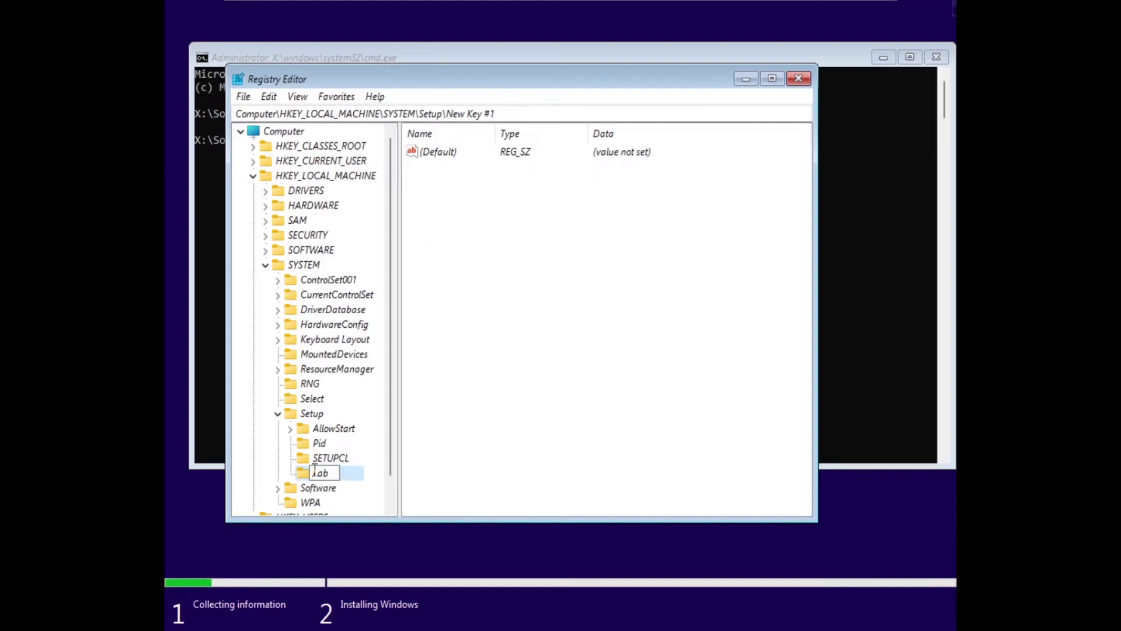
text(Con)
text(fig)
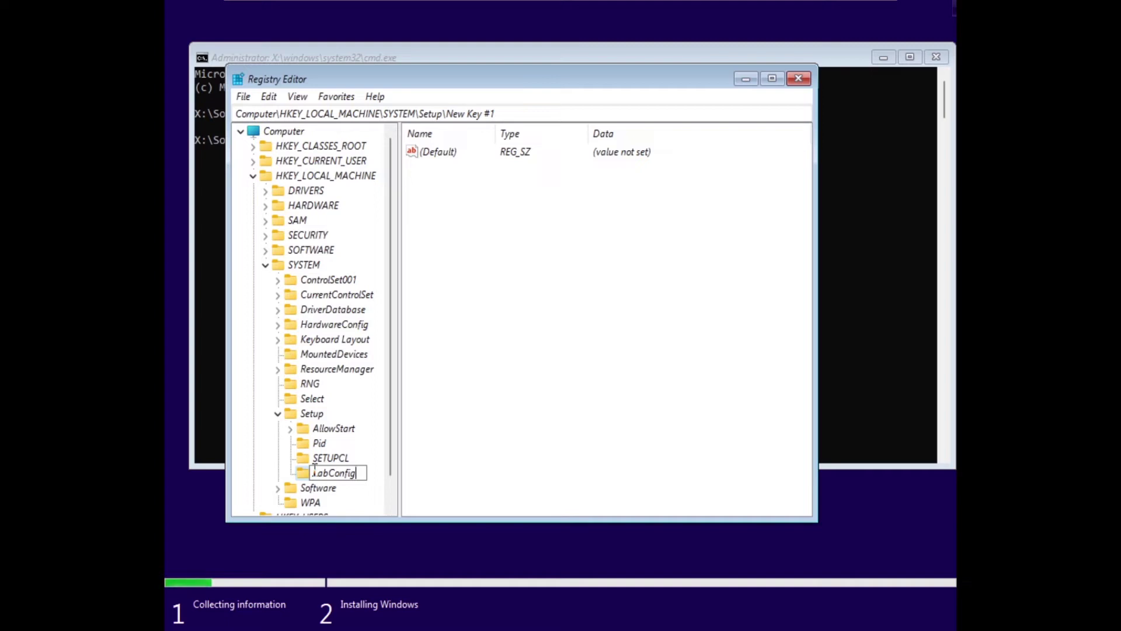
key(Return)
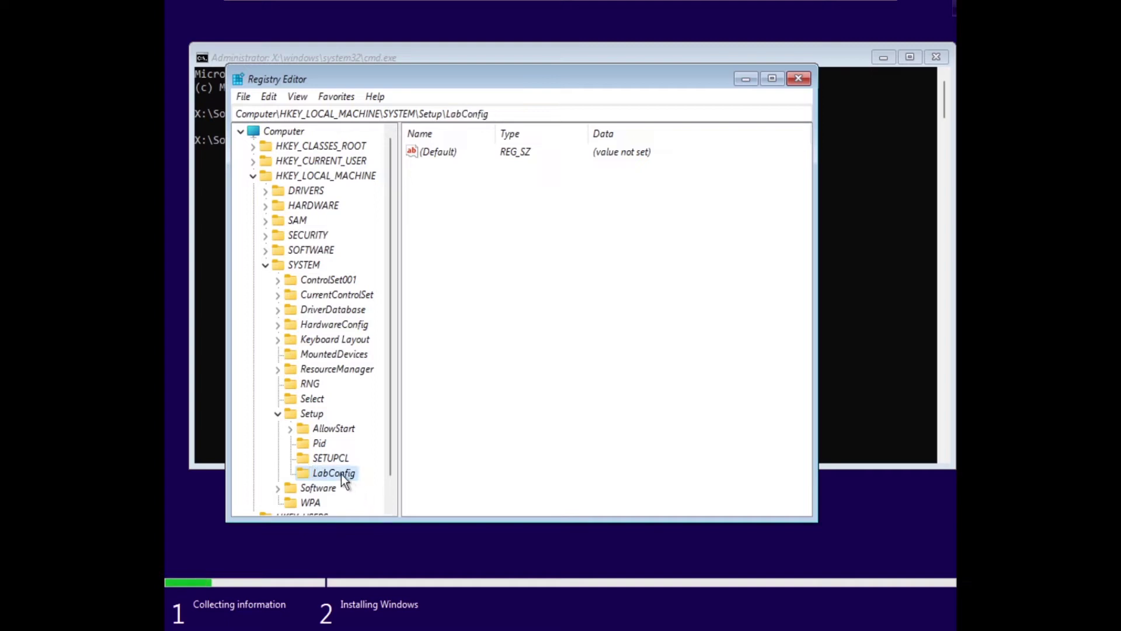
Add a DWORD (32-bit) value named BypassCPUCheck to the LabConfig key.
click(420, 220)
right_click(471, 212)
mouse_move(502, 226)
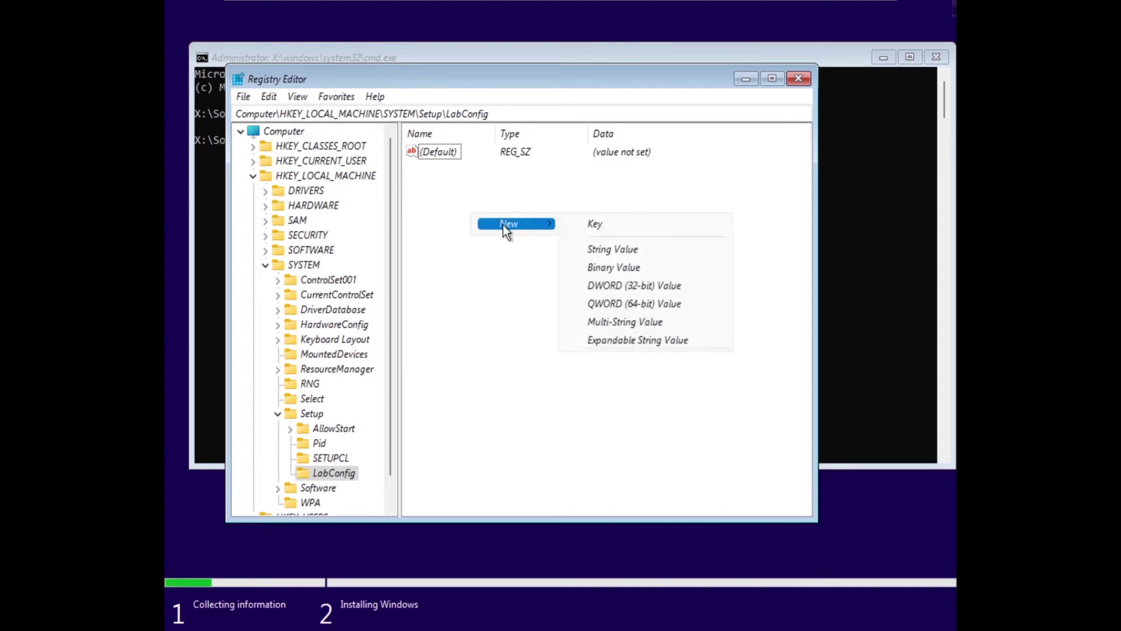
click(660, 281)
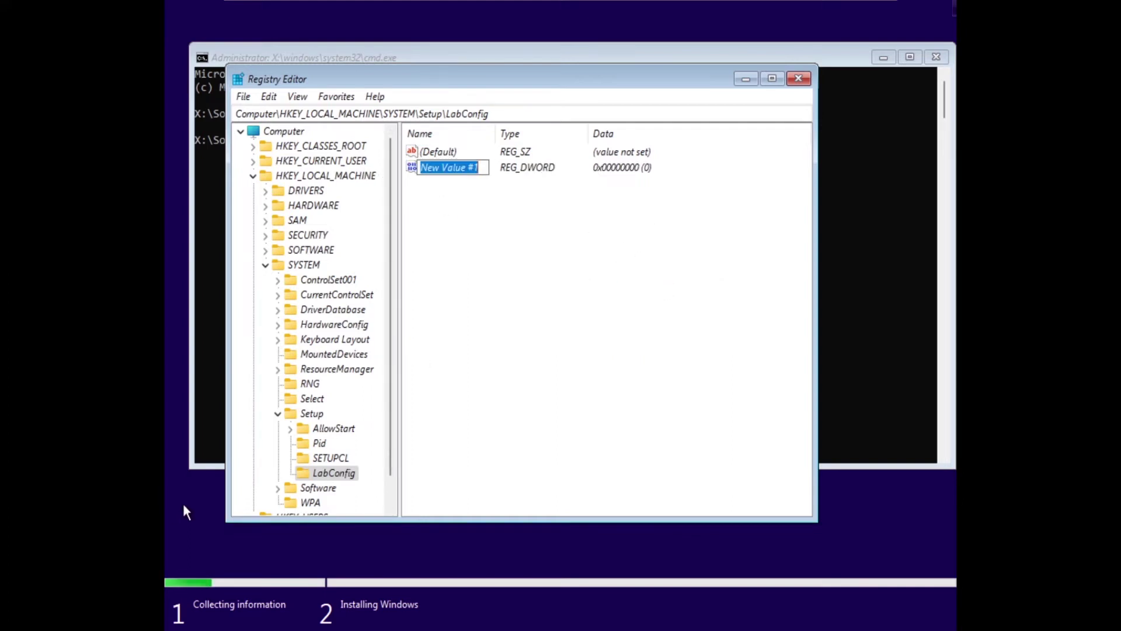
text(Bypass)
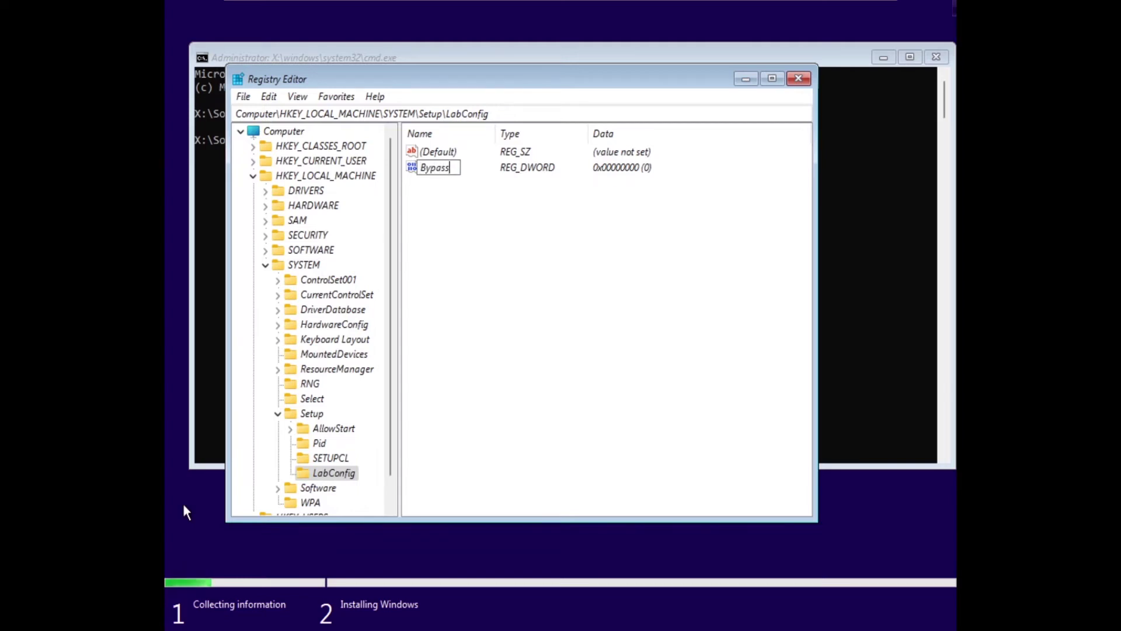
text(CPUChe)
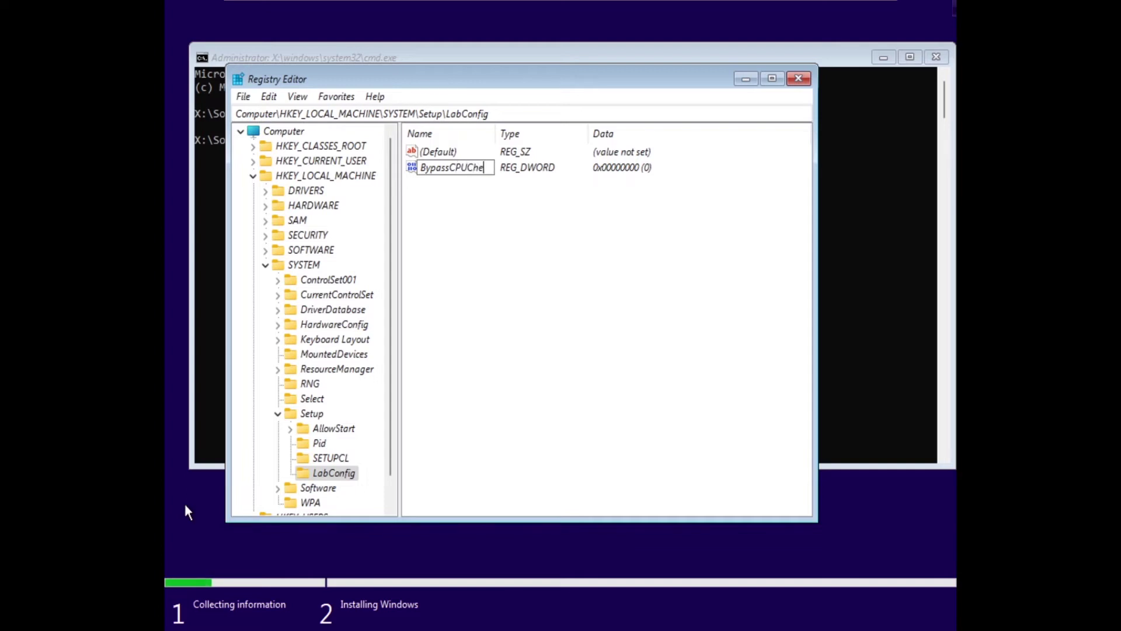
text(ck)
key(Return)
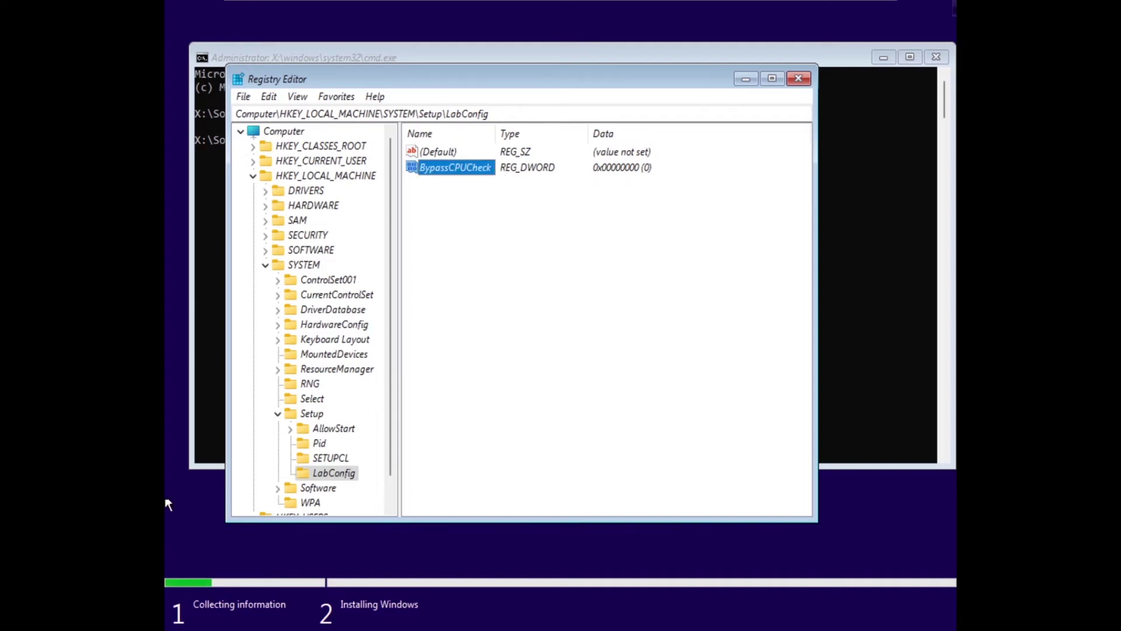
Set the value data of BypassCPUCheck to 1.
right_click(487, 165)
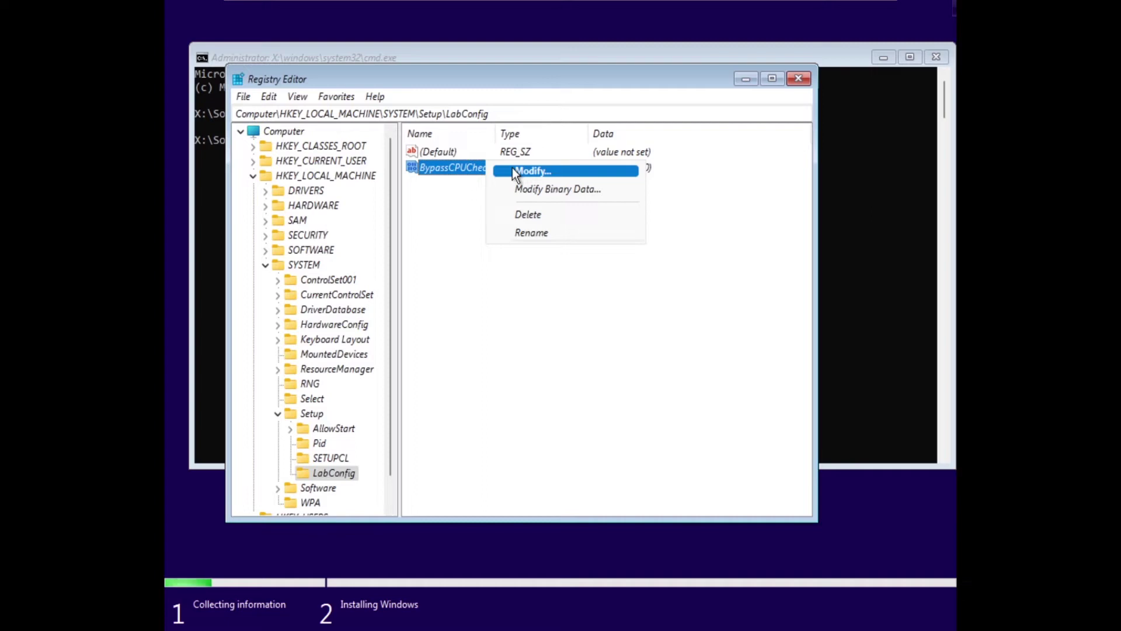
click(513, 171)
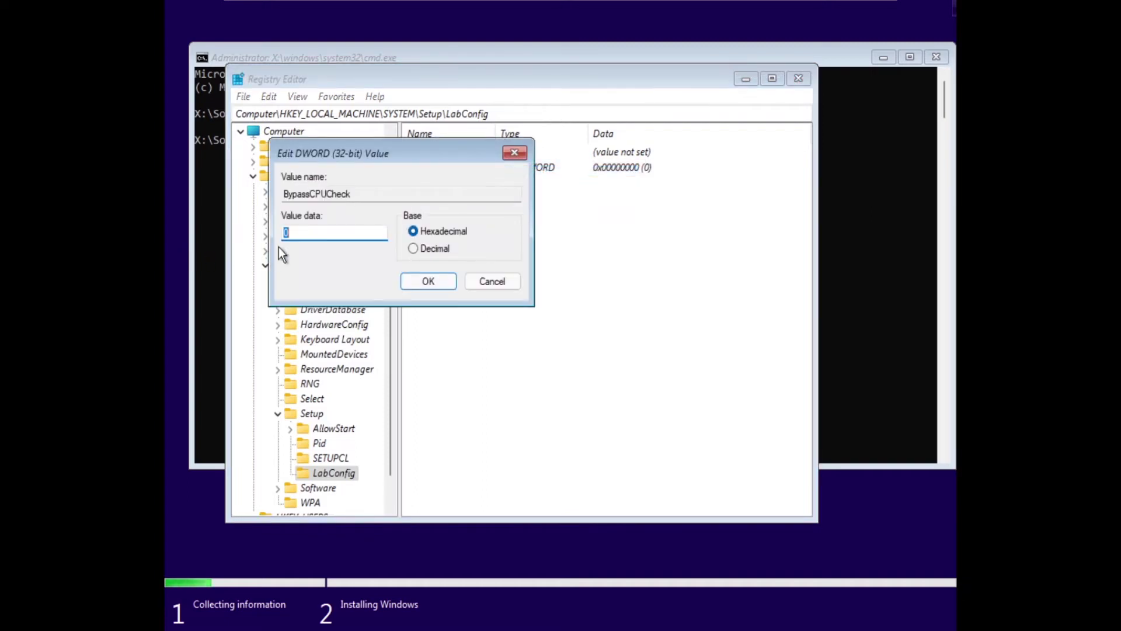
key(BackSpace)
text(1)
click(425, 282)
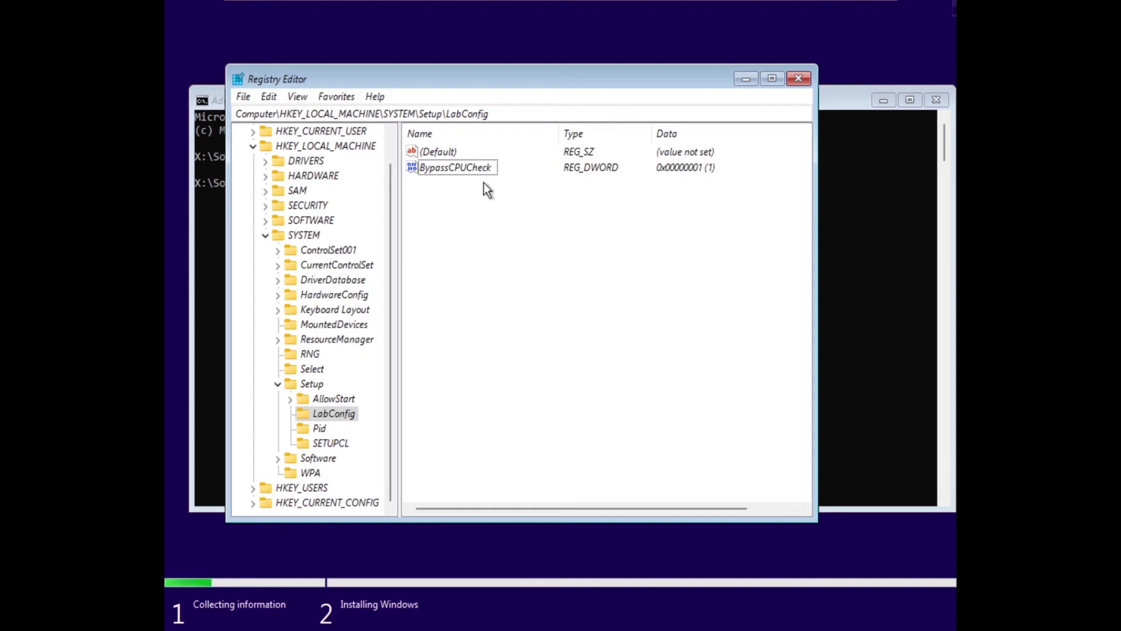
Add a DWORD (32-bit) value named BypassTPMCheck to the LabConfig key.
right_click(475, 202)
mouse_move(522, 216)
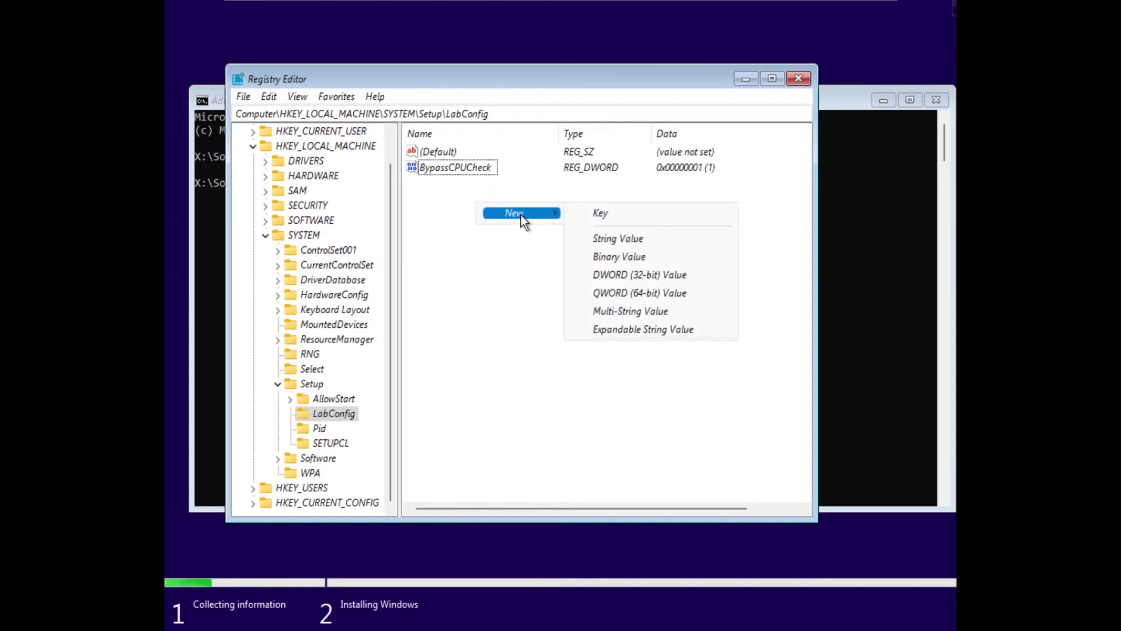
click(642, 272)
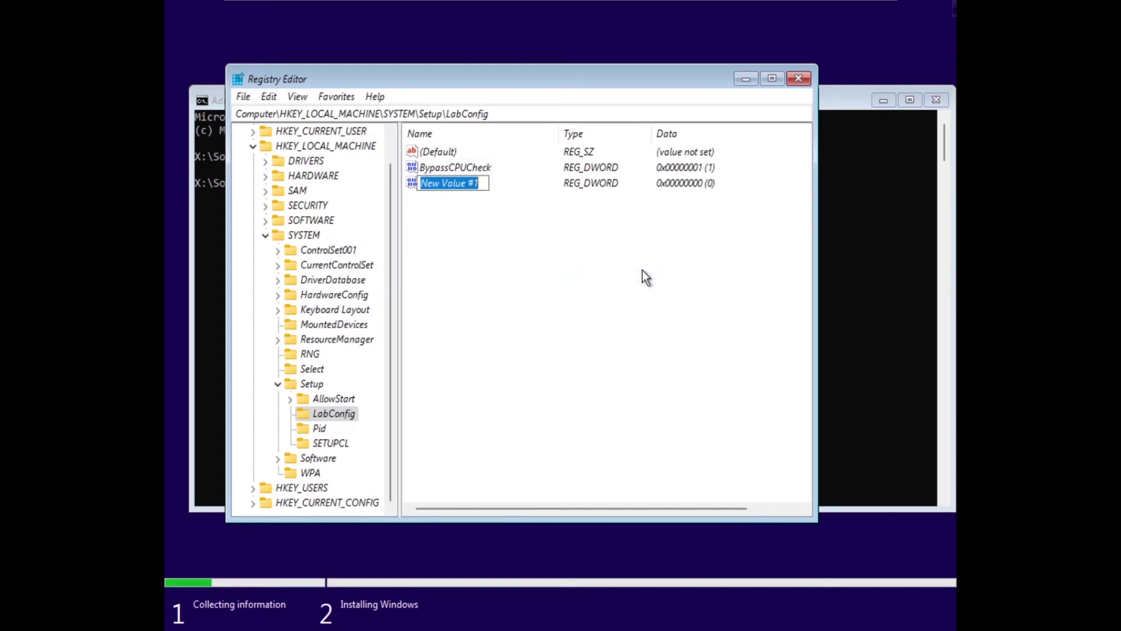
text(B)
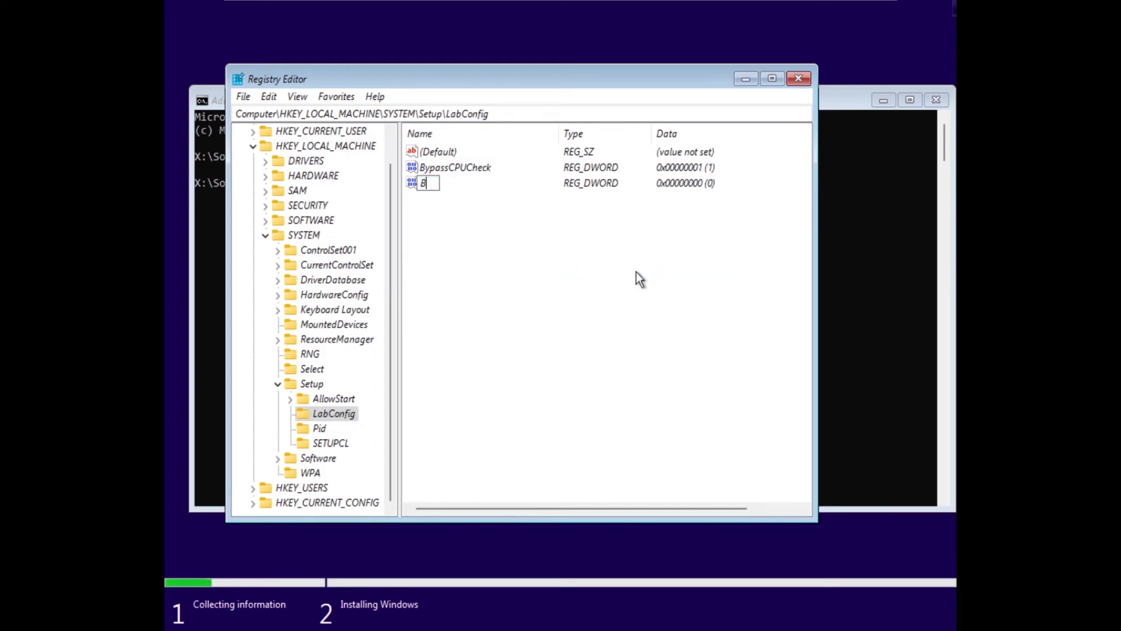
text(ypassTPMCheck)
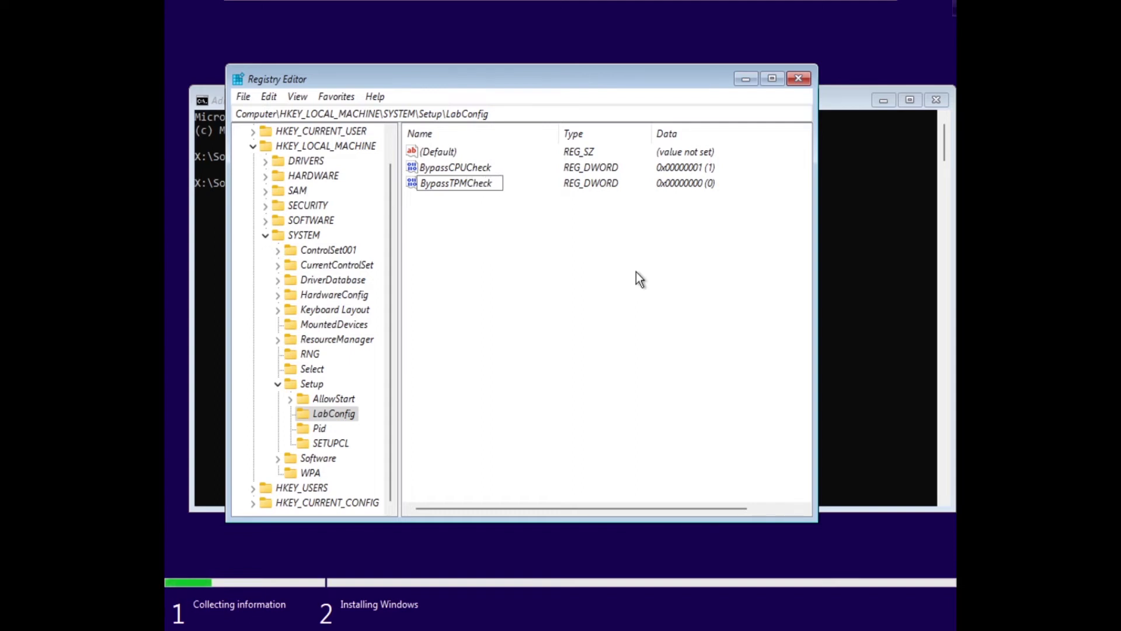
key(Return)
Add a DWORD (32-bit) value named BypassRAMCheck to the LabConfig key.
right_click(632, 272)
mouse_move(689, 282)
click(794, 344)
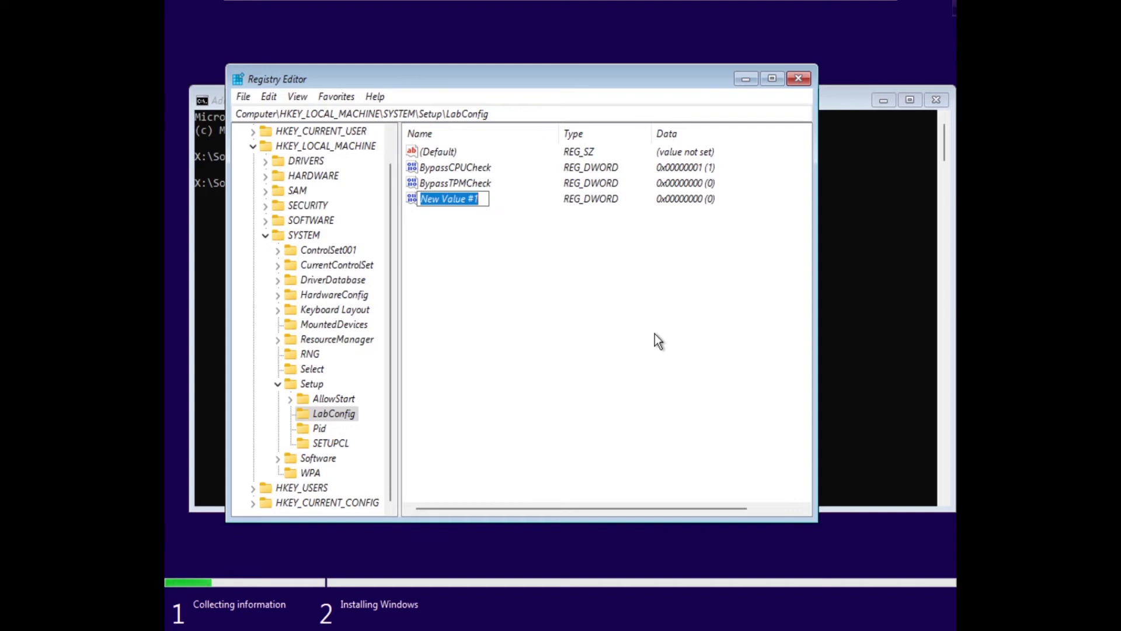
text(BypassRam)
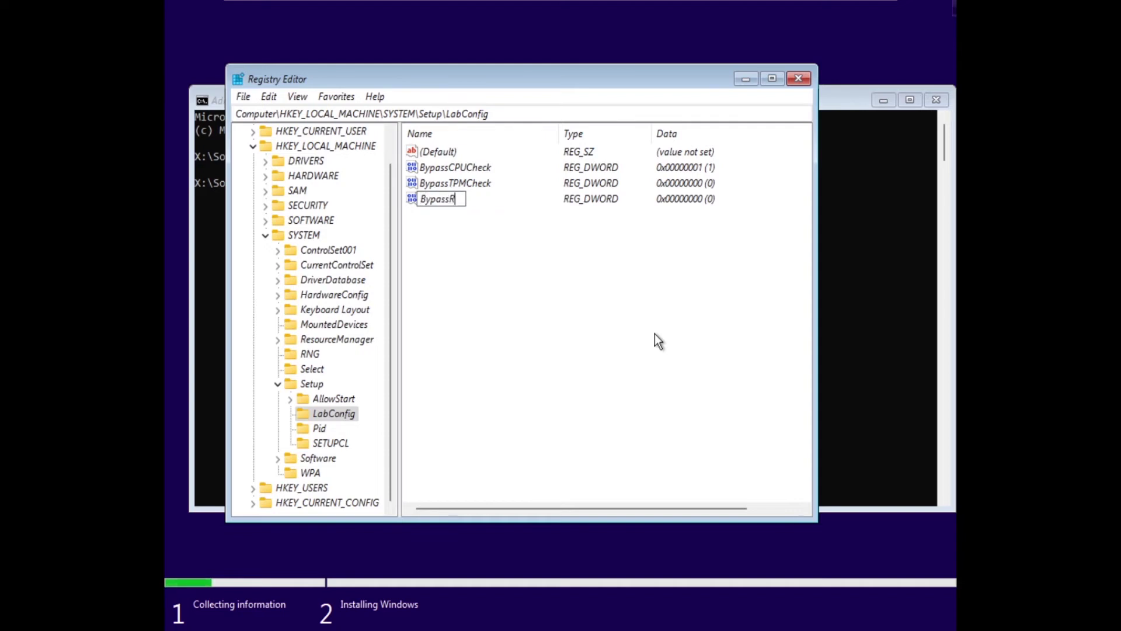
key(BackSpace)
key(BackSpace)
key(BackSpace)
text(RAMCheck)
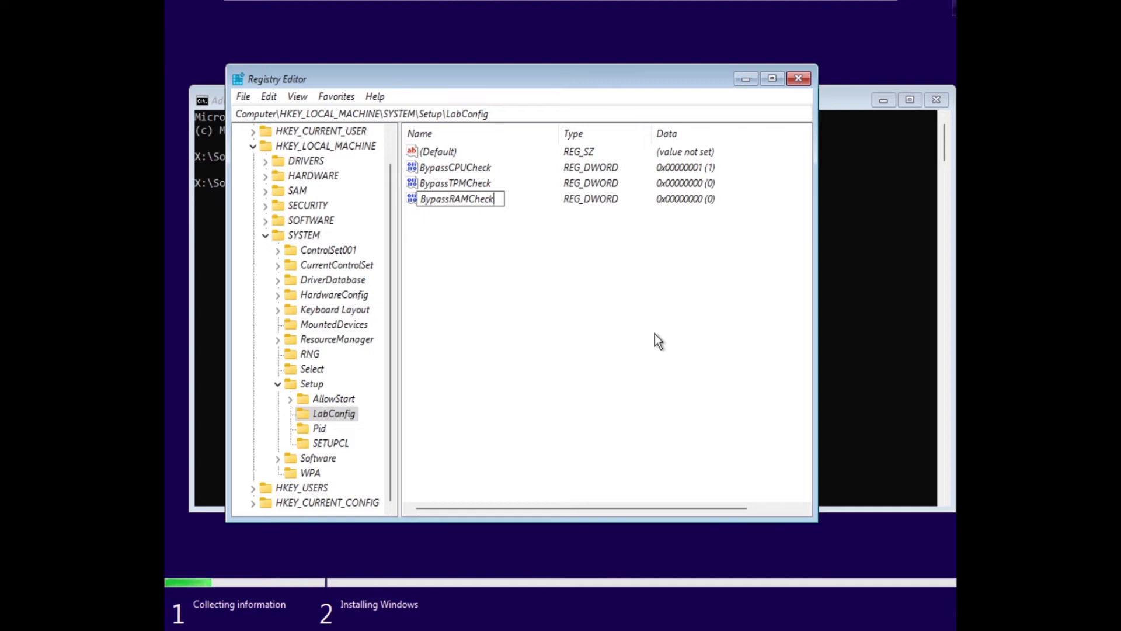
key(Return)
right_click(530, 305)
mouse_move(578, 314)
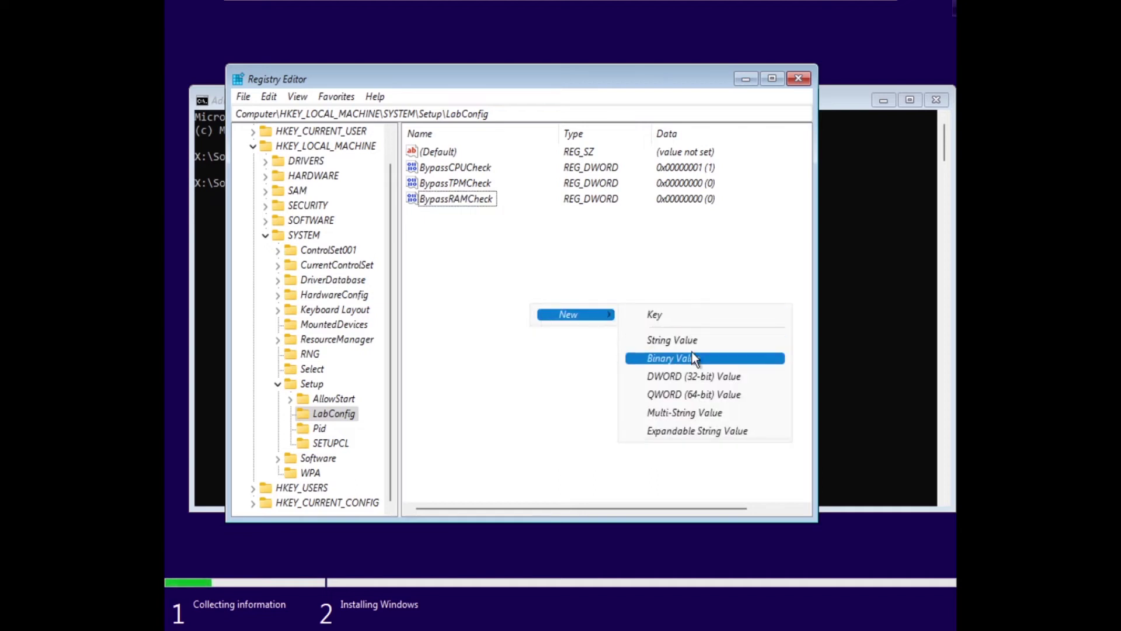
click(693, 355)
click(574, 218)
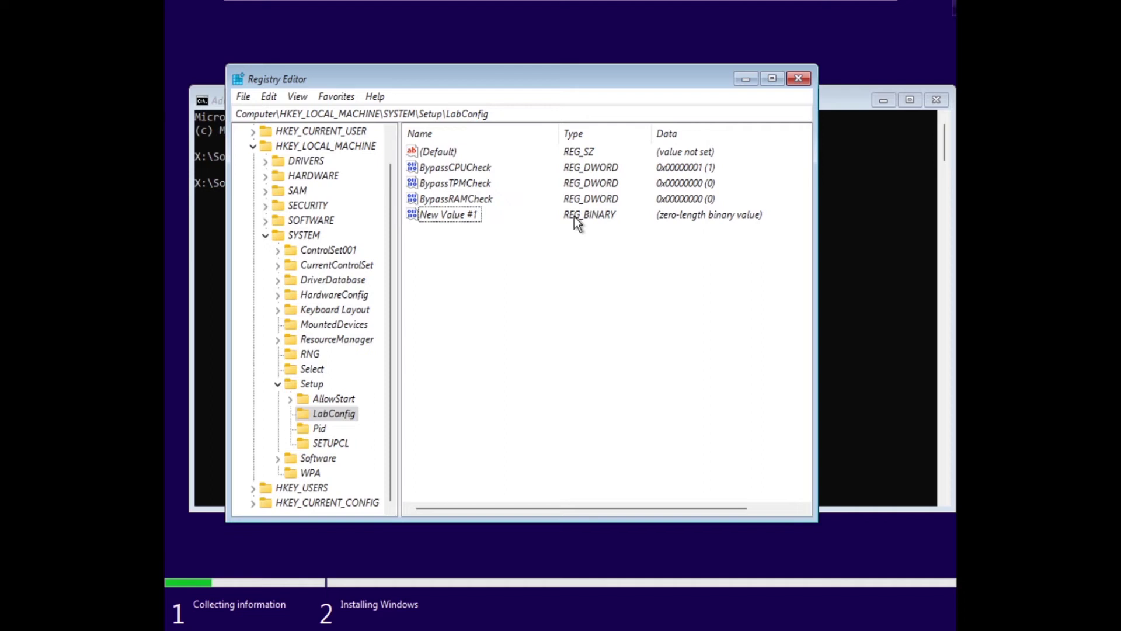
click(450, 213)
key(Delete)
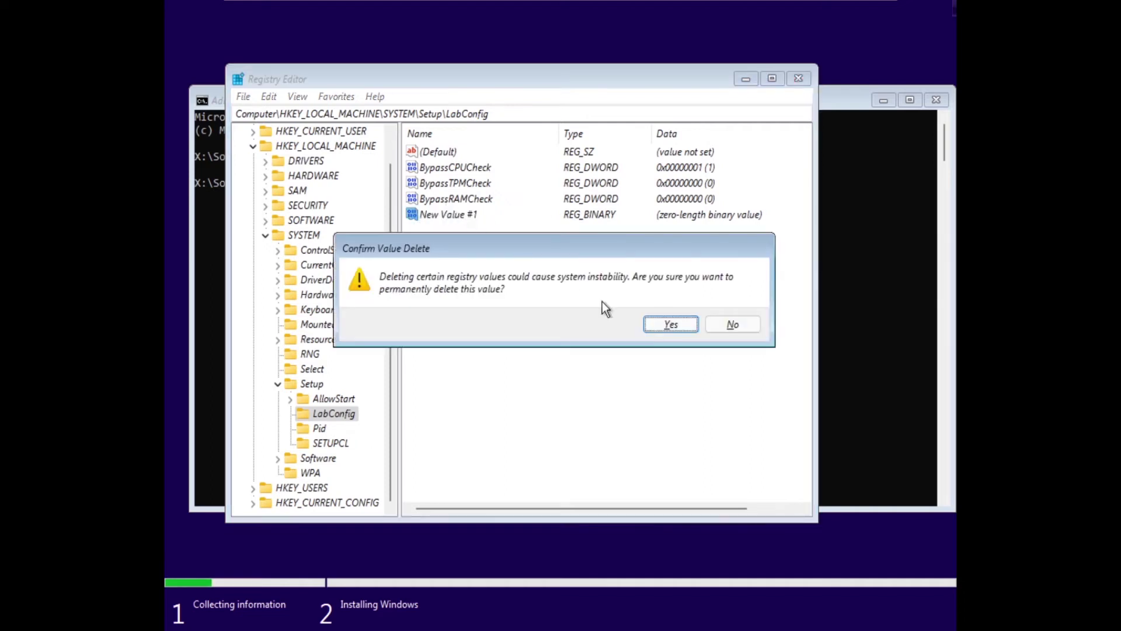
click(689, 322)
Add a DWORD (32-bit) value named BypassSecureBootCheck to the LabConfig key.
right_click(562, 315)
mouse_move(607, 328)
click(709, 388)
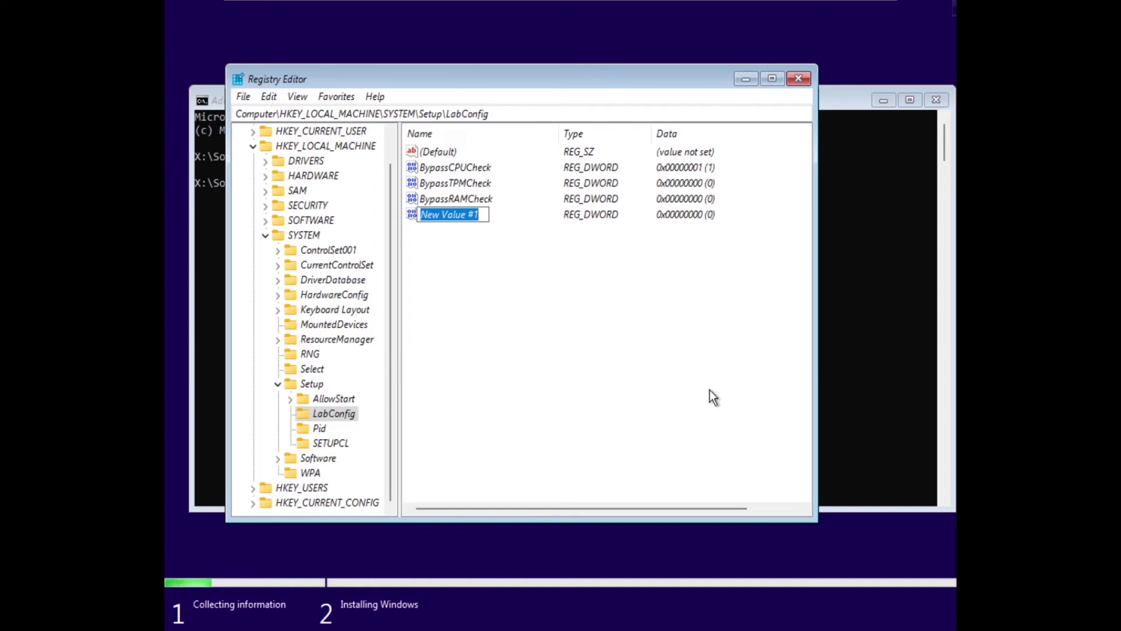
text(BypassS)
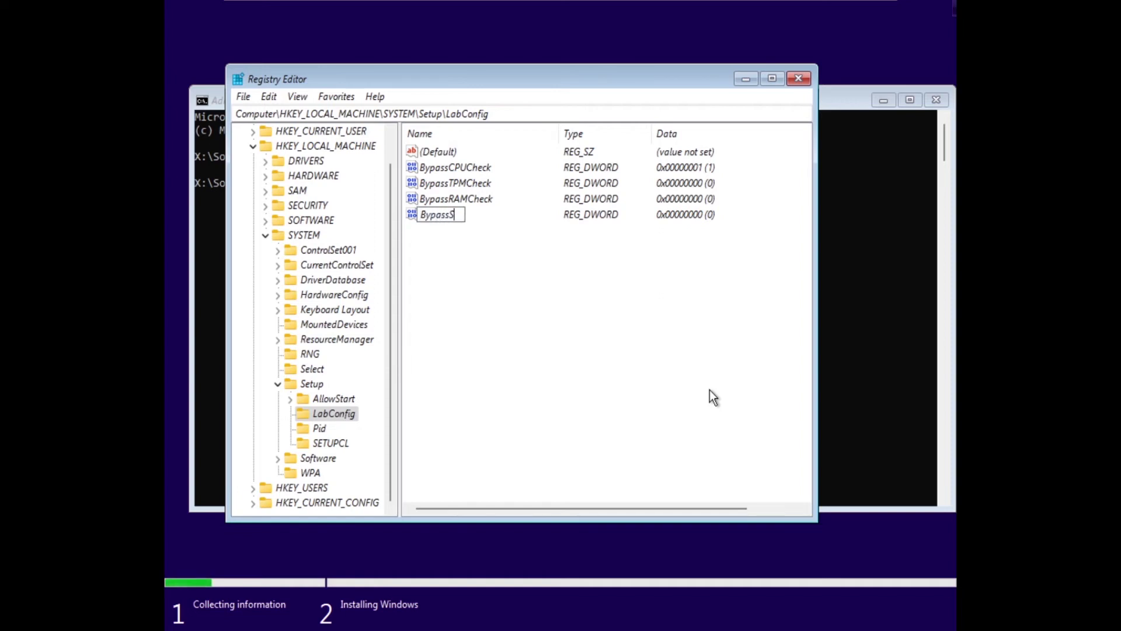
text(ecureBootCheck)
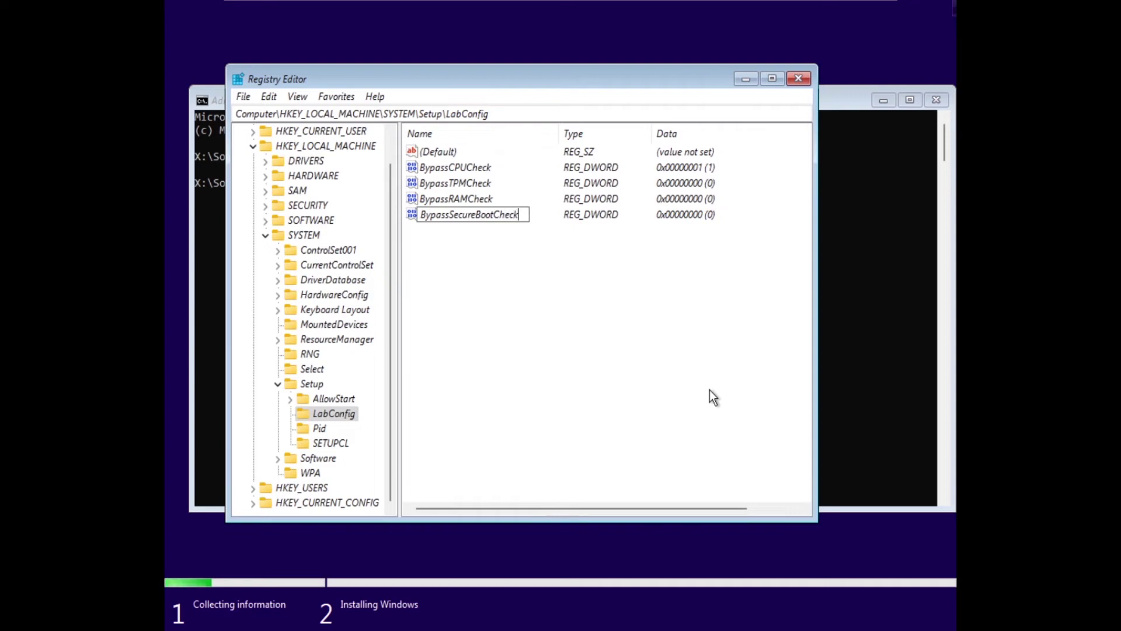
key(Return)
Set the value data of BypassTPMCheck, BypassRAMCheck and BypassSecureBootCheck to 1.
double_click(468, 182)
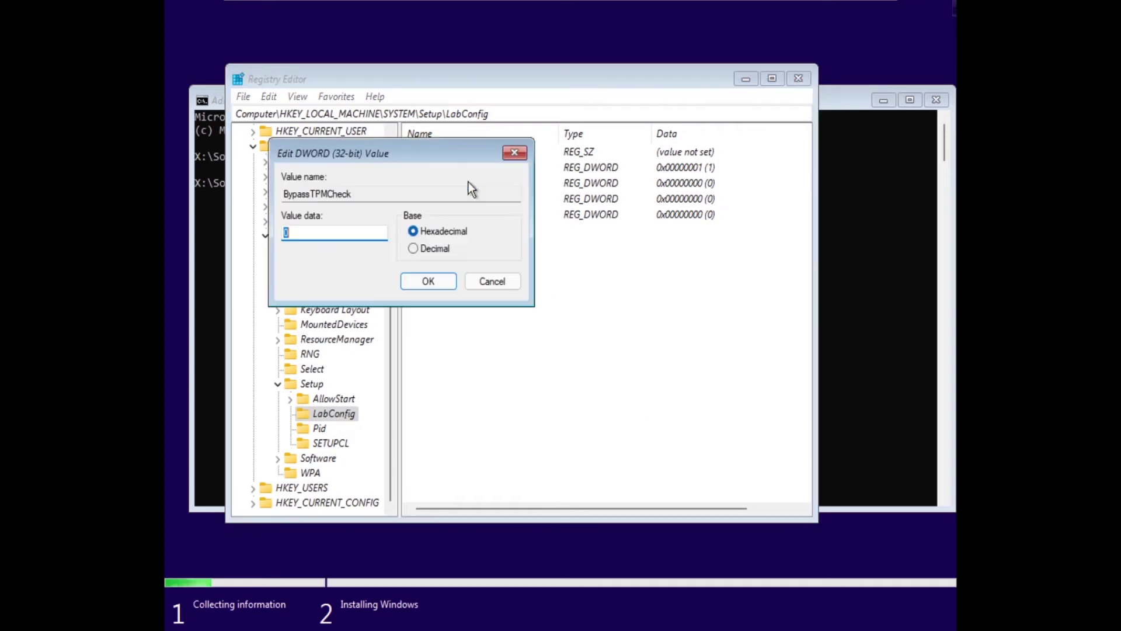
text(1)
click(441, 277)
double_click(482, 198)
text(1)
click(428, 281)
double_click(505, 215)
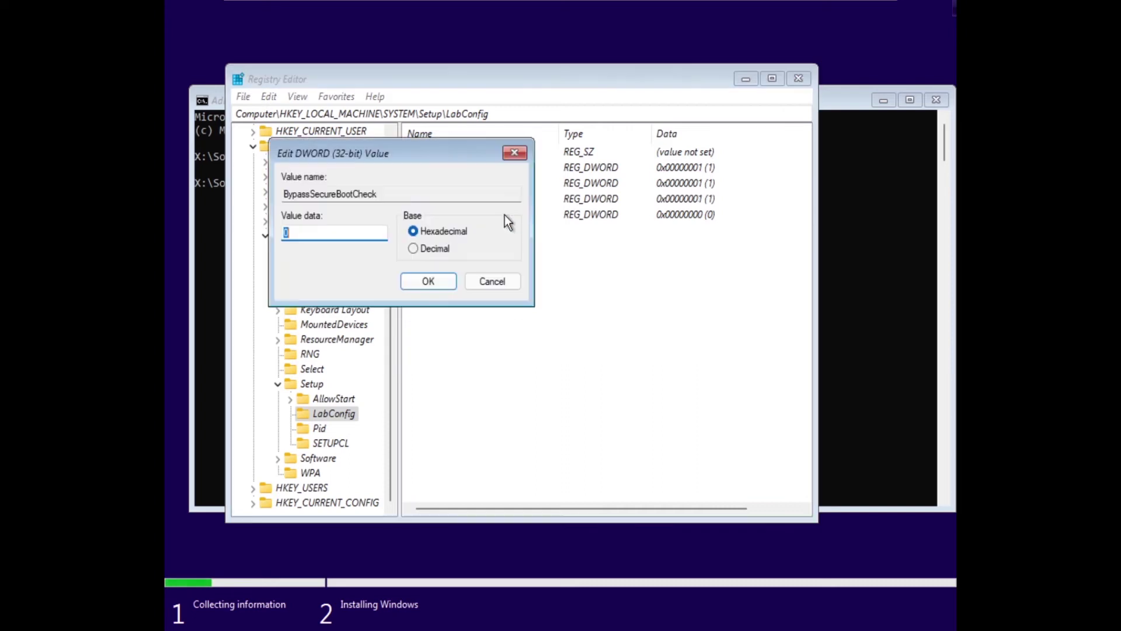
text(1)
click(438, 280)
click(486, 269)
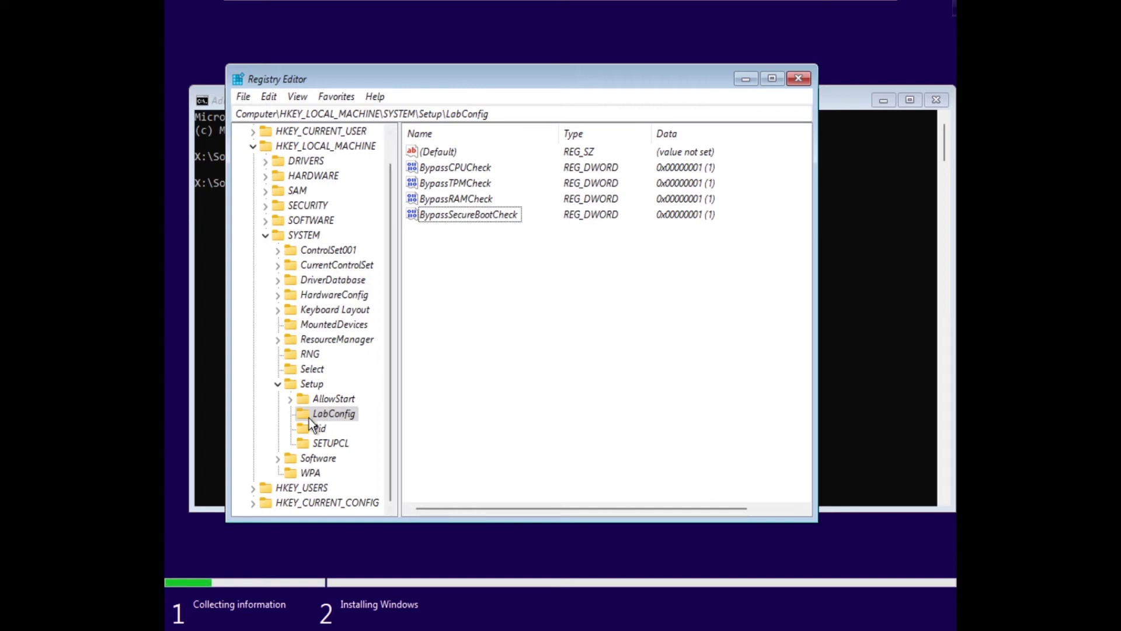
Close the Registry Editor and the command prompt to return to Windows Setup.
click(320, 445)
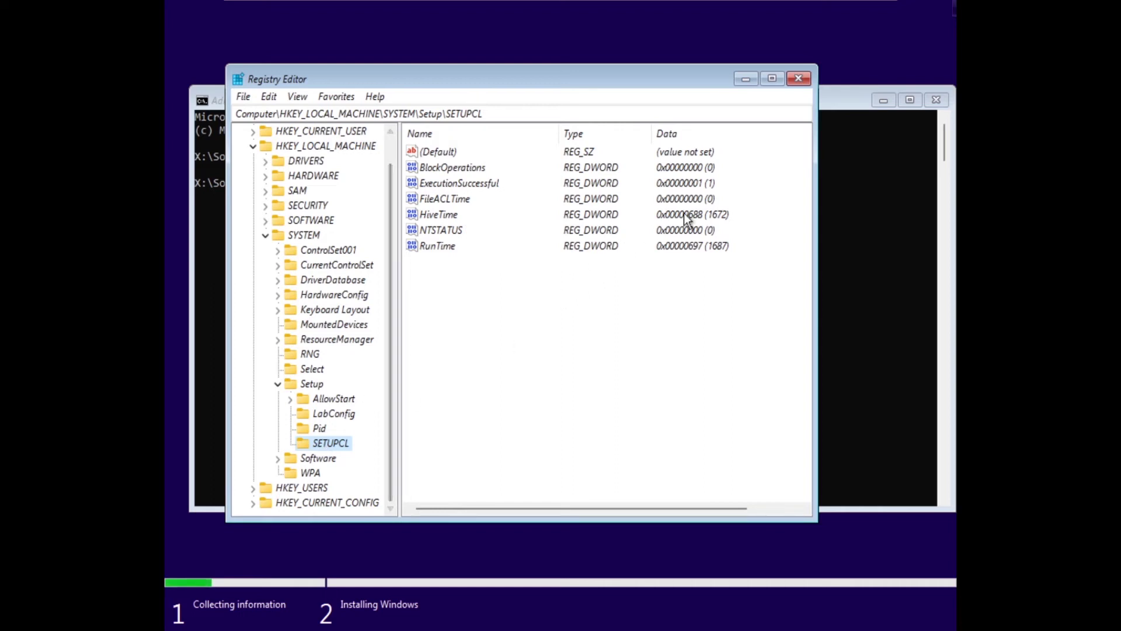
click(798, 77)
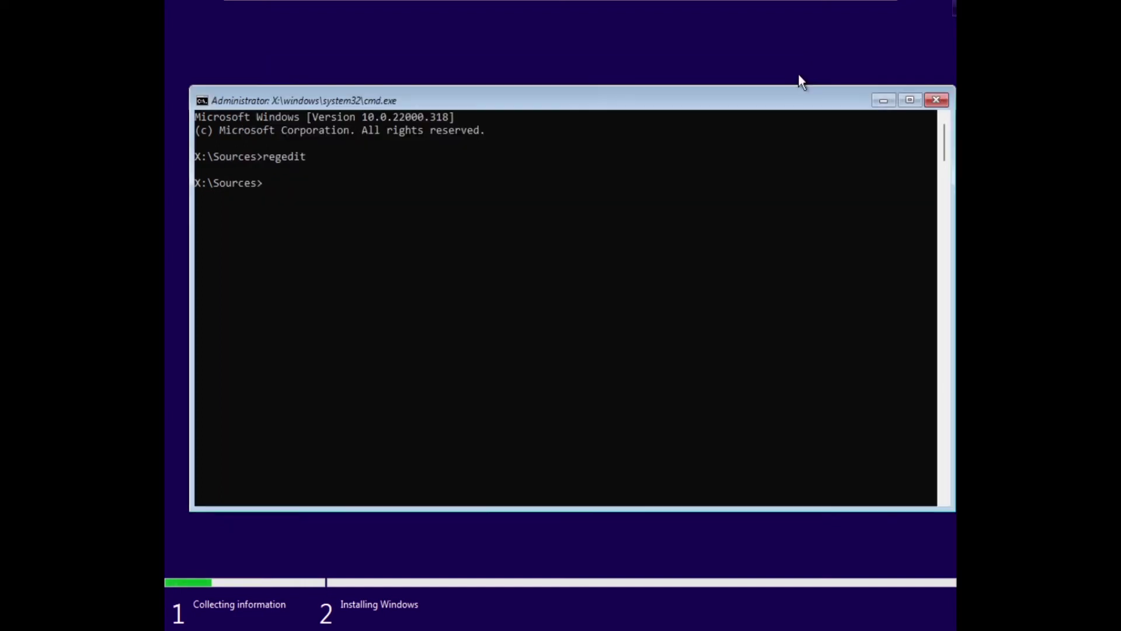
click(935, 105)
Quit the blocked Windows Setup attempt and start the Windows installation again.
click(784, 104)
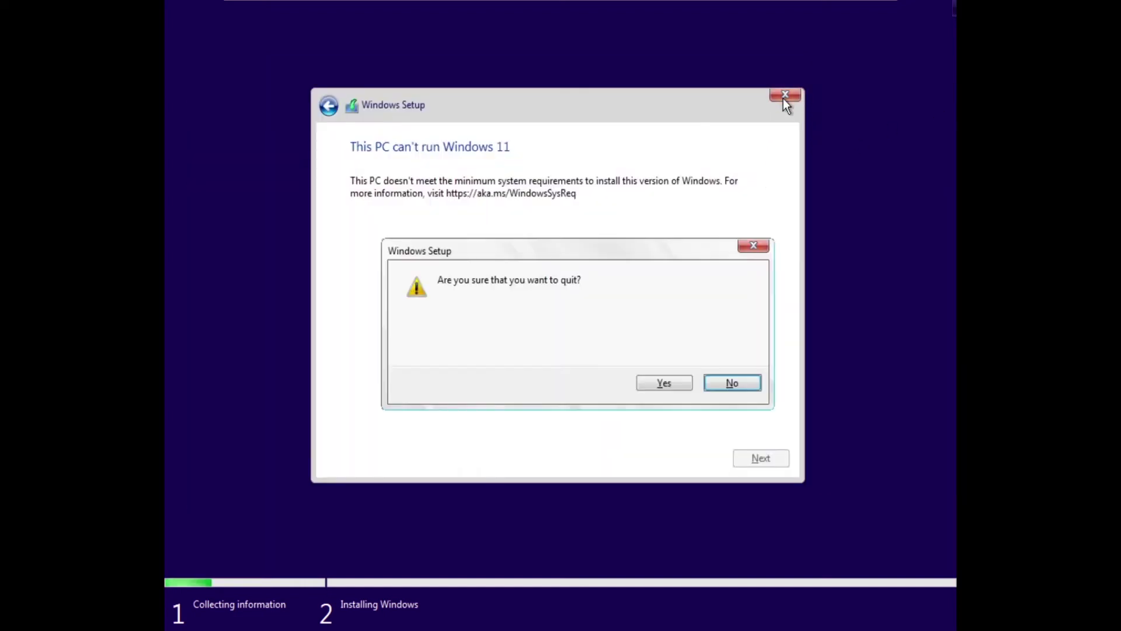
click(681, 386)
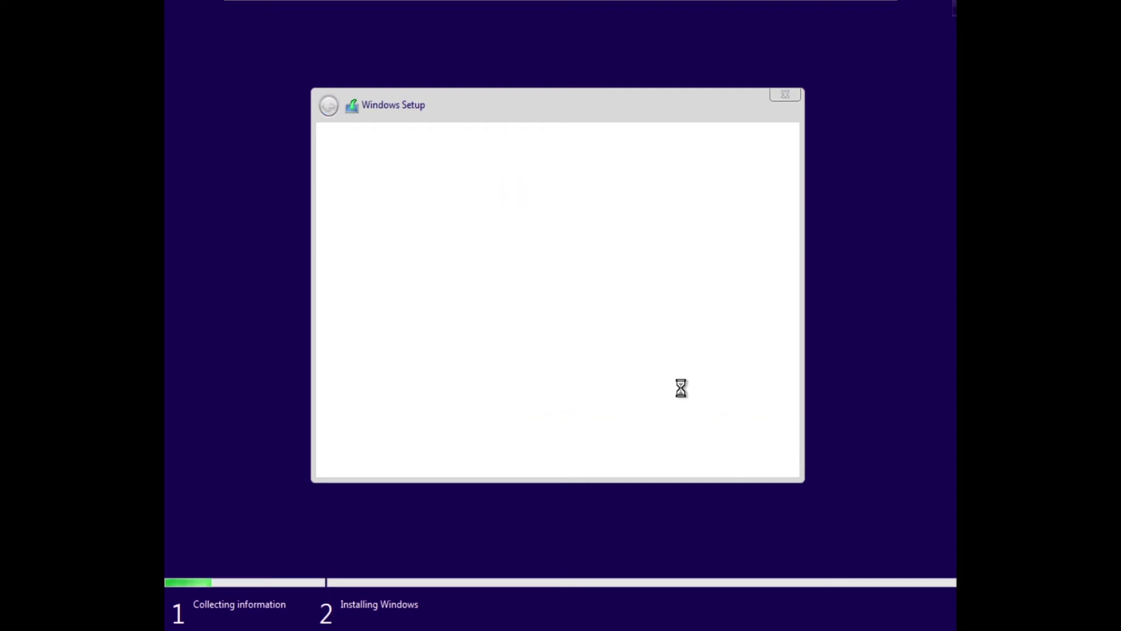
click(586, 327)
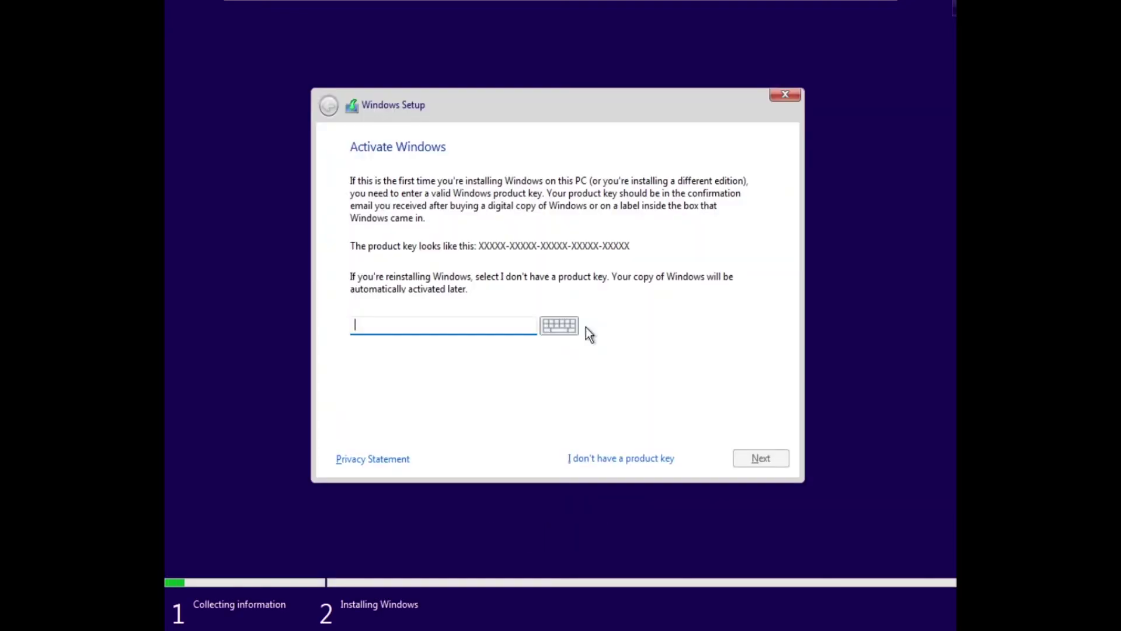
Continue without a product key and choose Windows 11 Pro N as the operating system to install.
click(629, 459)
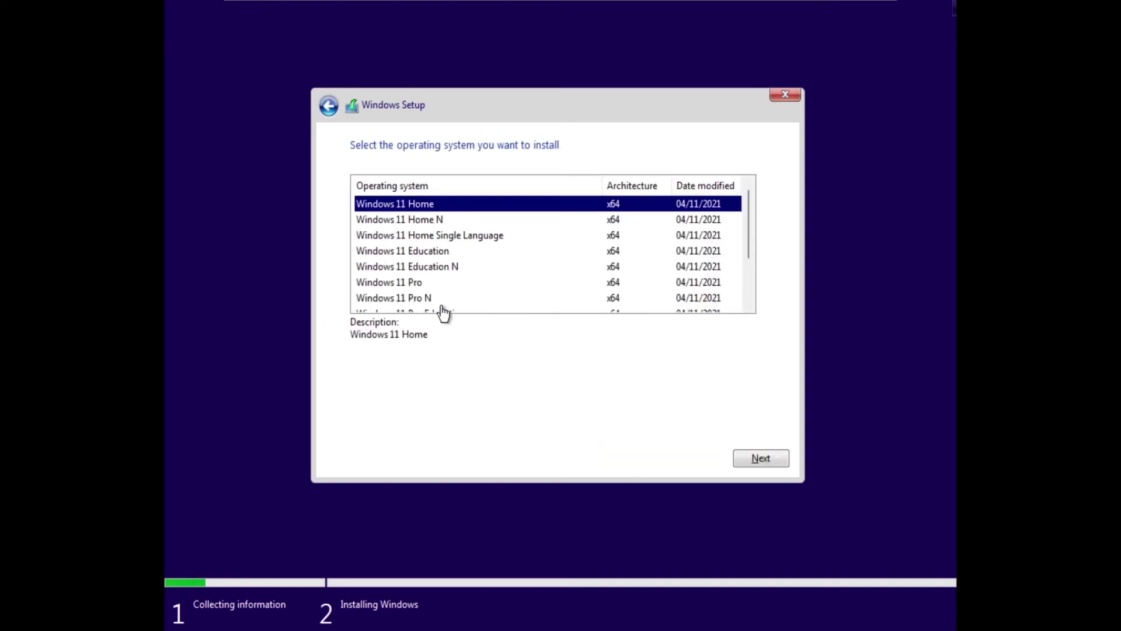
click(411, 298)
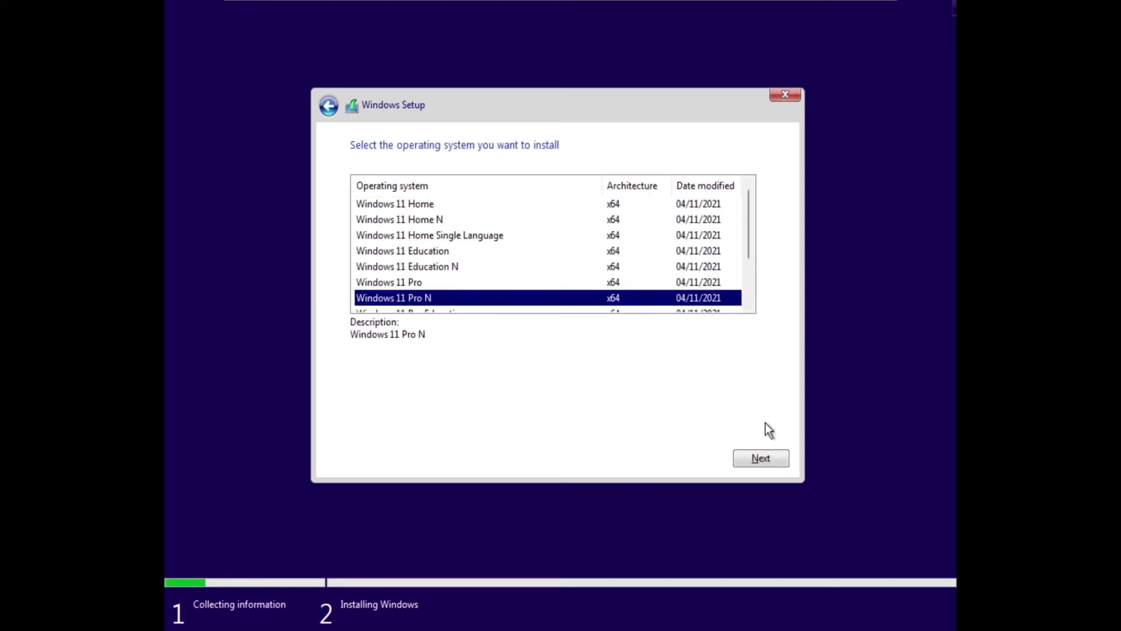
click(786, 459)
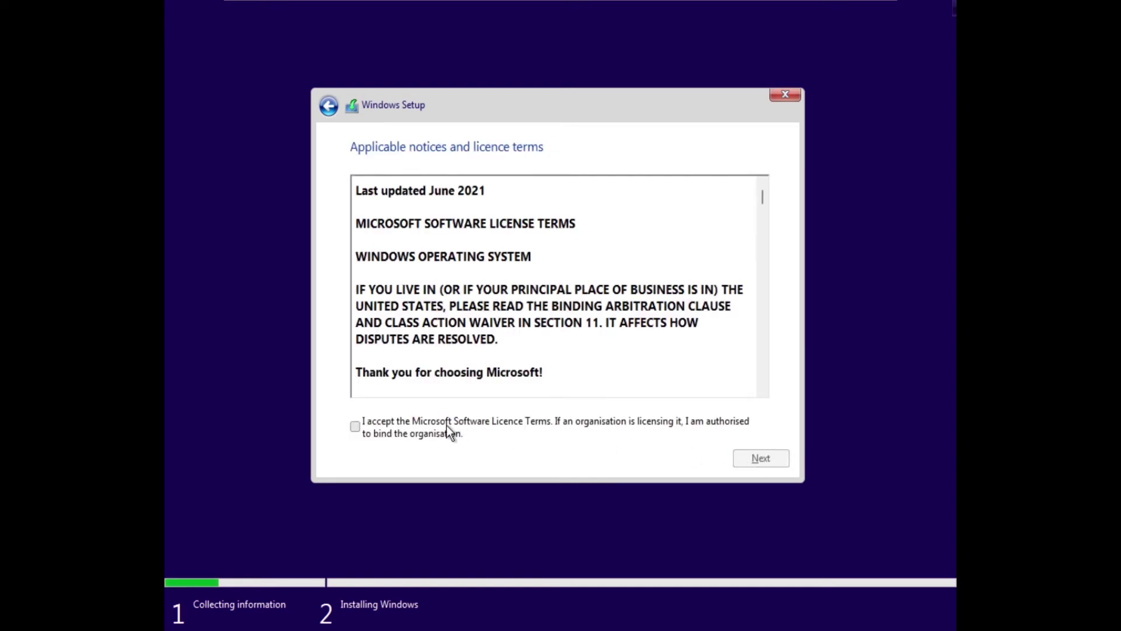
Accept the Microsoft licence terms and choose the custom installation that installs Windows only.
click(446, 425)
click(752, 463)
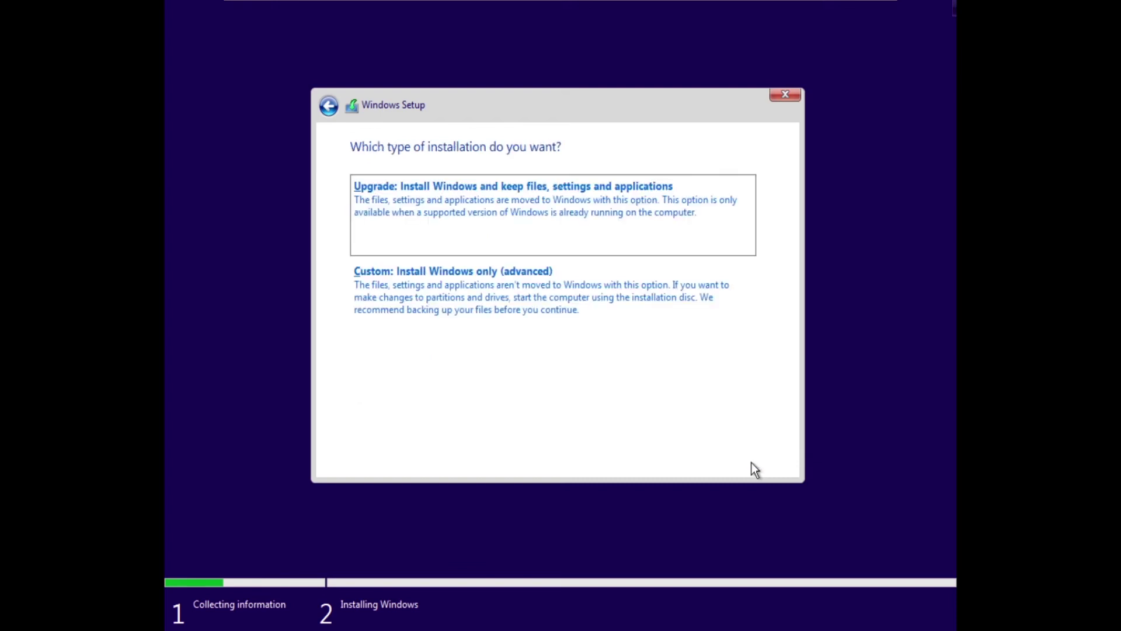
click(572, 269)
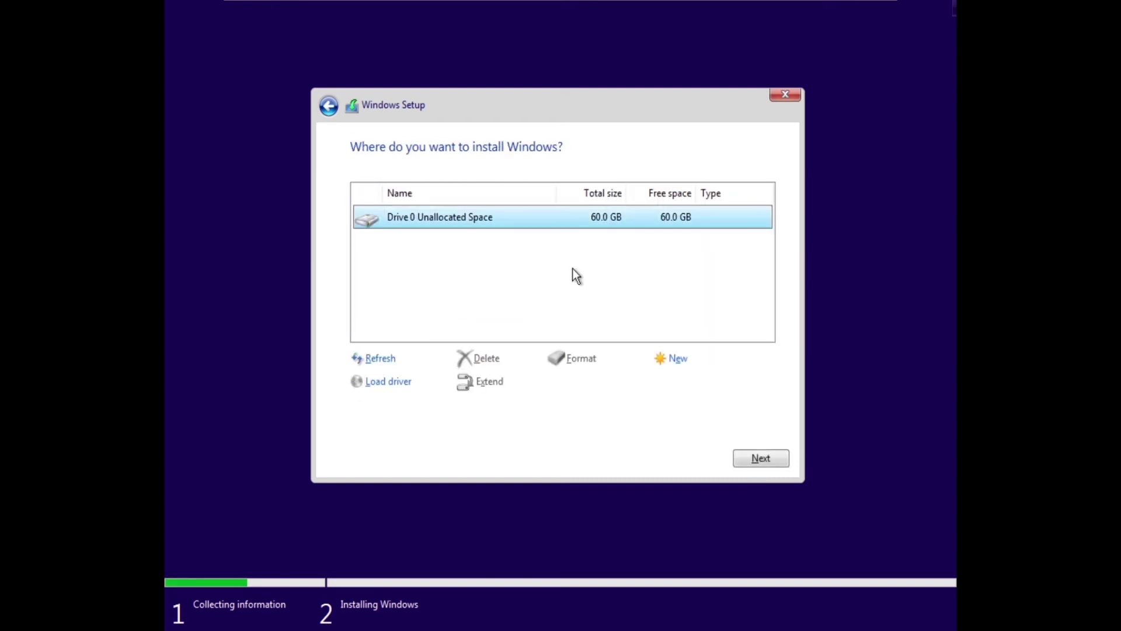
Create a new partition from all the unallocated space on Drive 0 and start installing Windows on the primary partition.
click(672, 360)
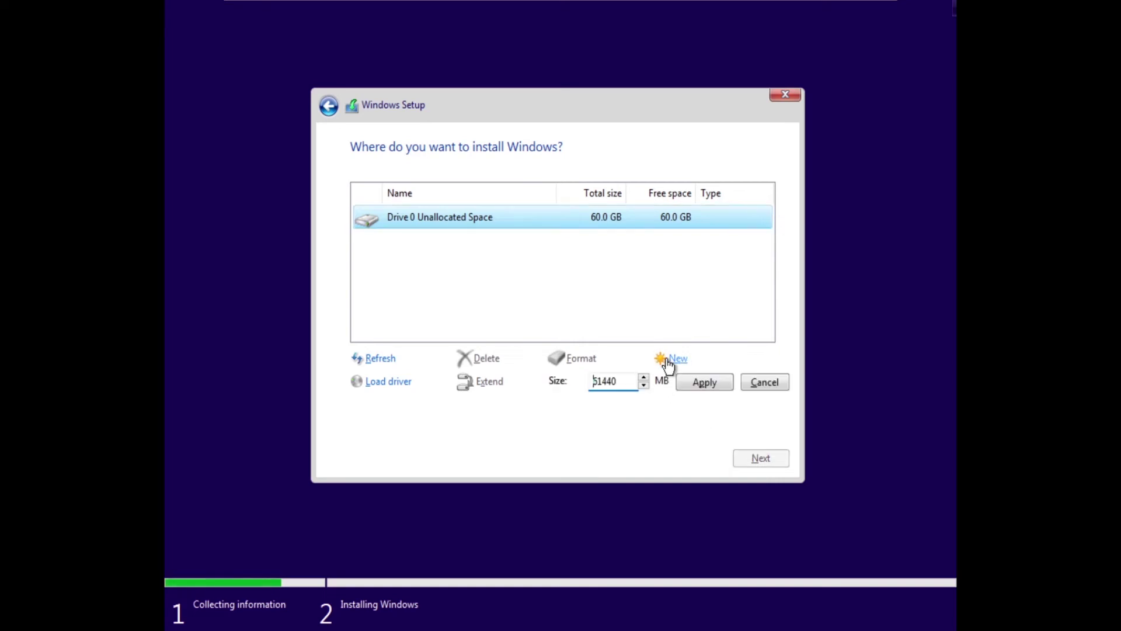
click(685, 383)
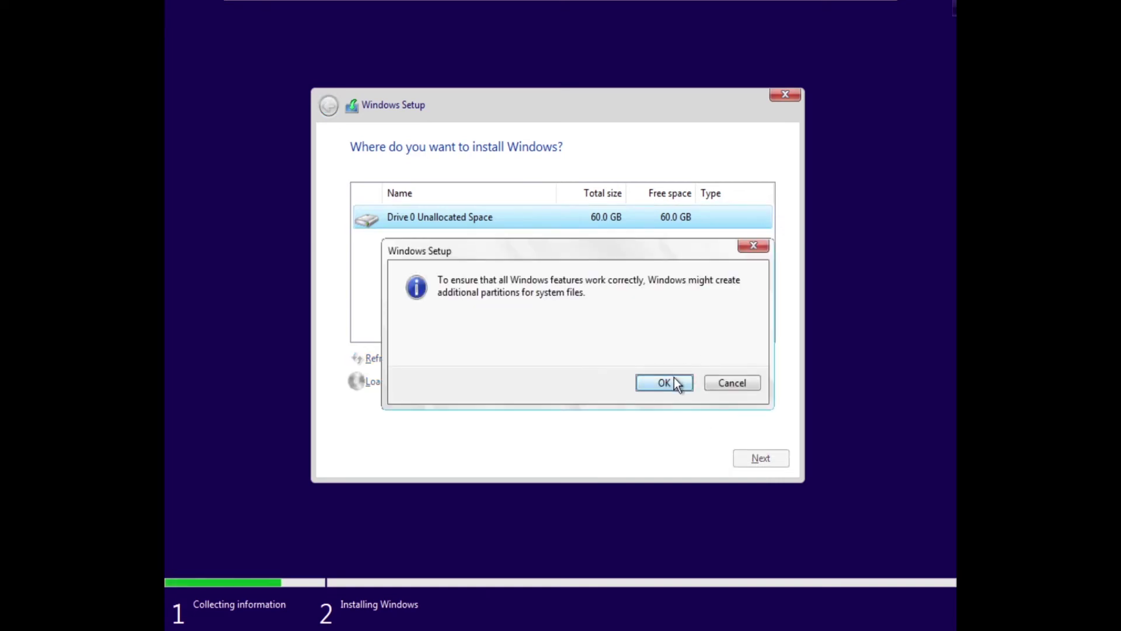
click(673, 380)
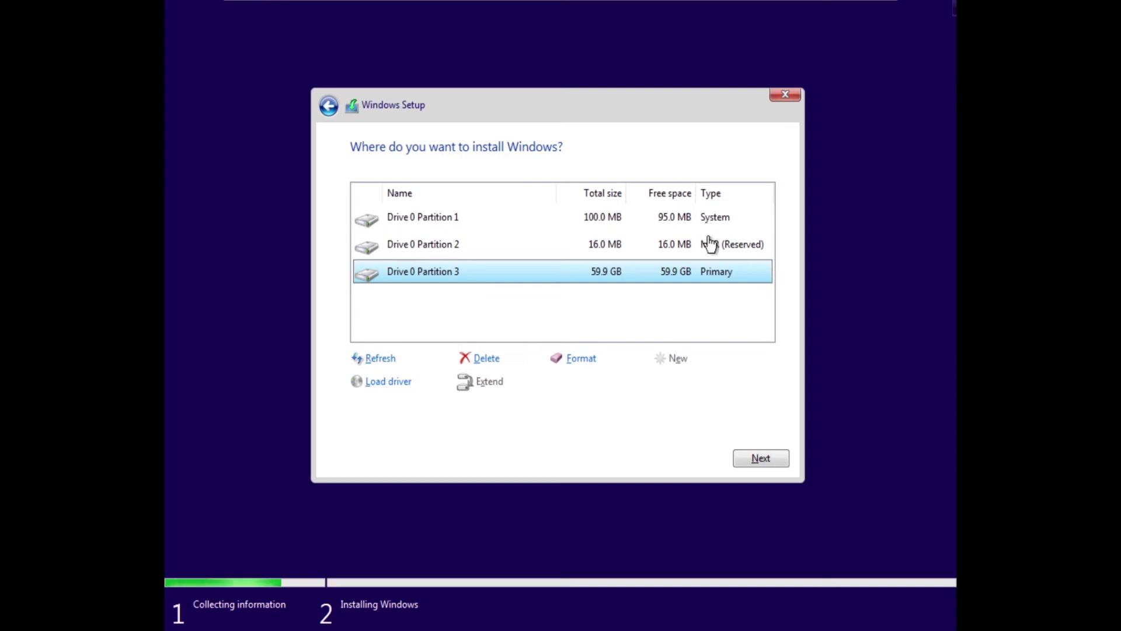
click(761, 458)
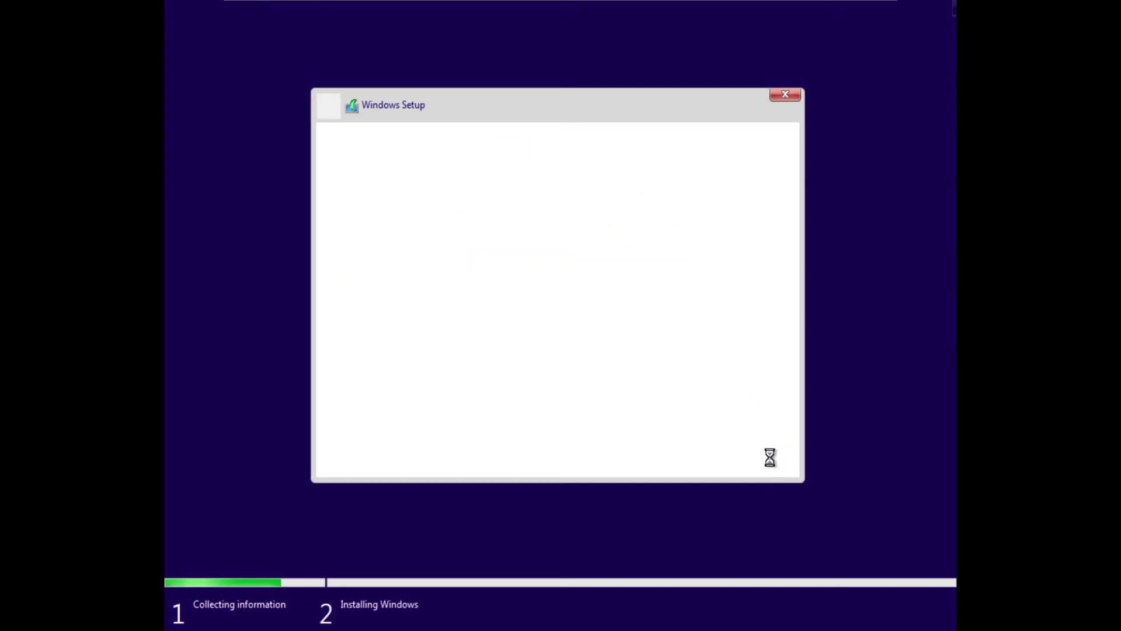